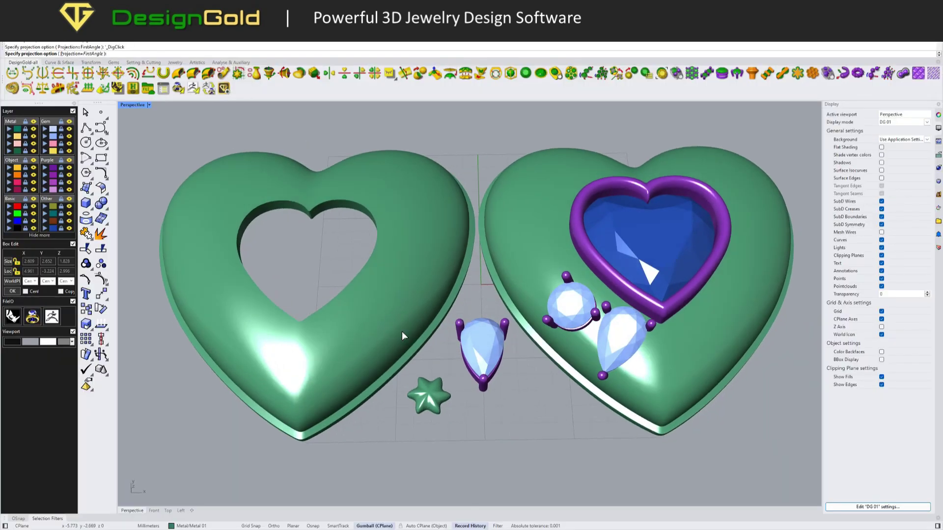
# Copy the small six-pointed star onto the left heart, placing the first three stars.
pyautogui.click(431, 392)
pyautogui.scroll(3, 400, 357)
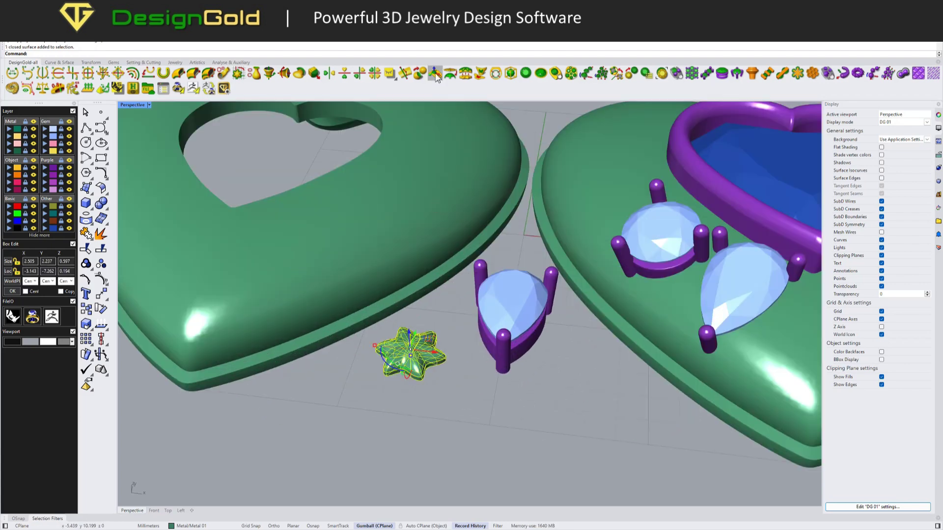
pyautogui.click(435, 74)
pyautogui.scroll(1, 402, 280)
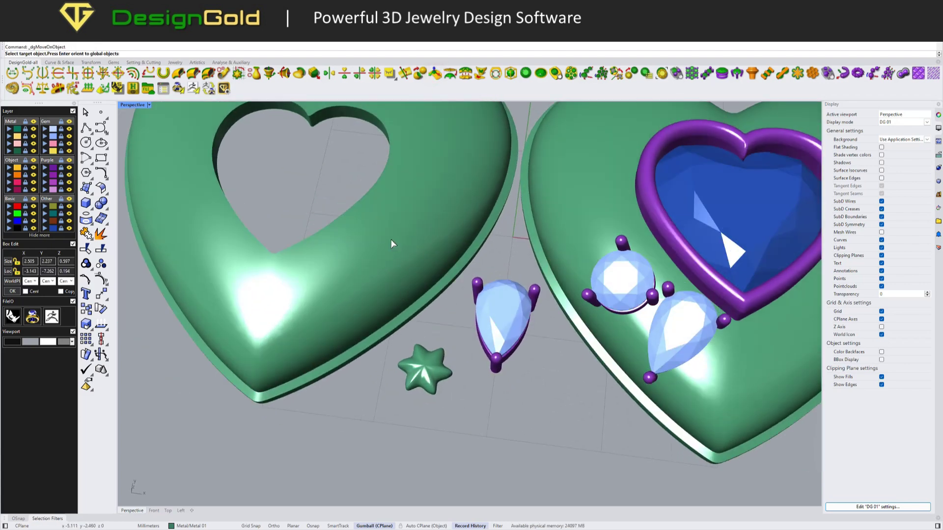
pyautogui.click(399, 279)
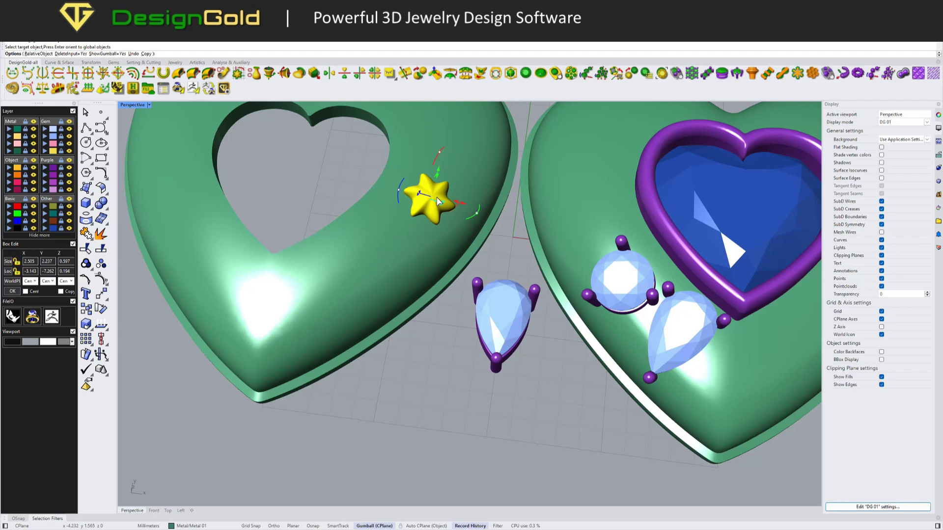
pyautogui.click(439, 194)
pyautogui.click(410, 243)
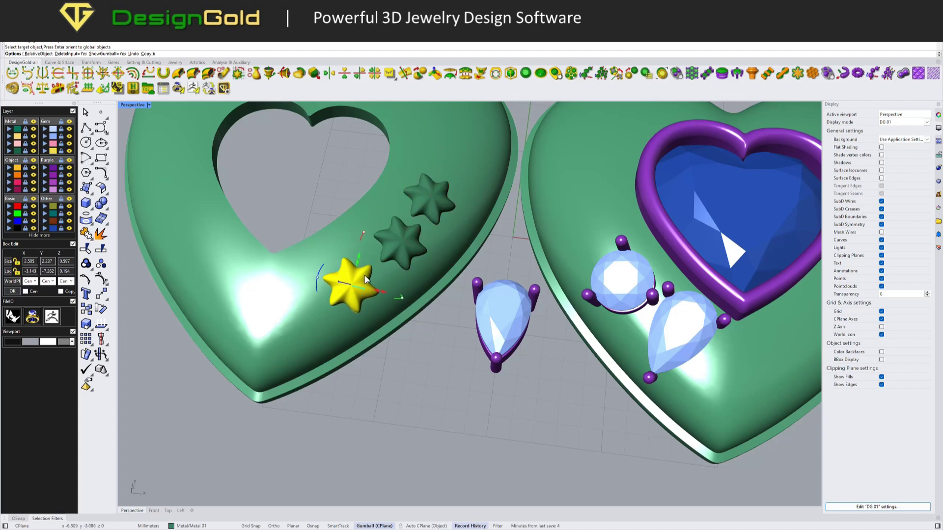
pyautogui.click(370, 275)
# Place the remaining star copies toward the heart's tip, ending with seven stars.
pyautogui.moveTo(412, 269); pyautogui.dragTo(395, 286, button='right')
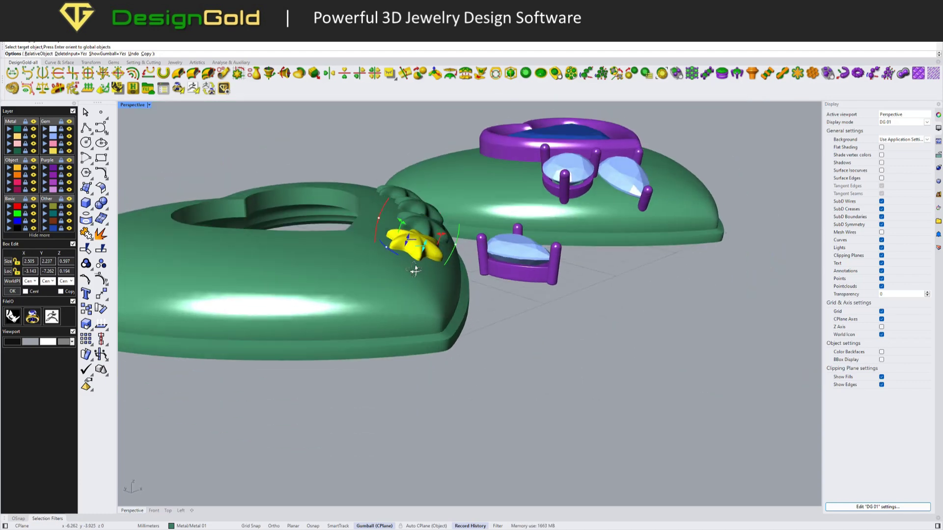
pyautogui.click(354, 329)
pyautogui.moveTo(362, 324)
pyautogui.mouseDown(button='right')
pyautogui.moveTo(412, 308)
pyautogui.moveTo(426, 337)
pyautogui.mouseUp(button='right')
pyautogui.scroll(3, 426, 337)
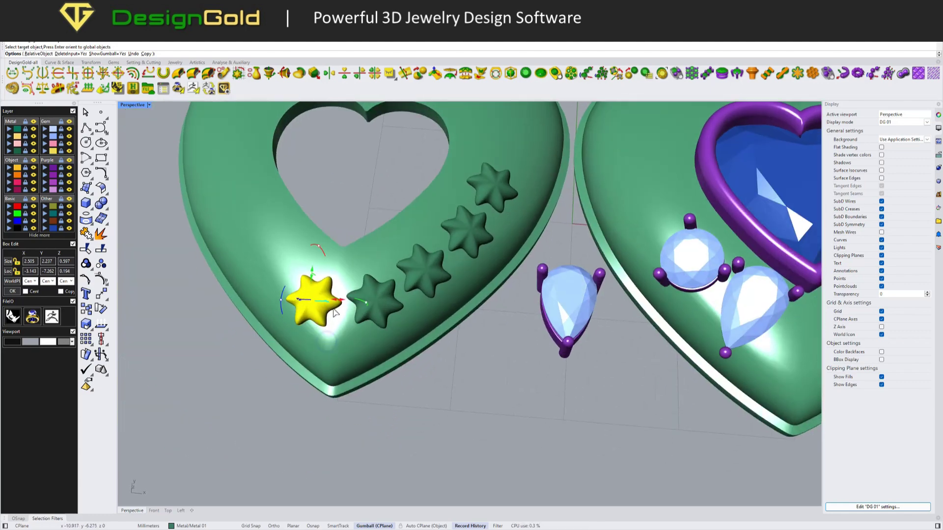
pyautogui.scroll(2, 368, 343)
pyautogui.scroll(2, 327, 349)
pyautogui.click(328, 351)
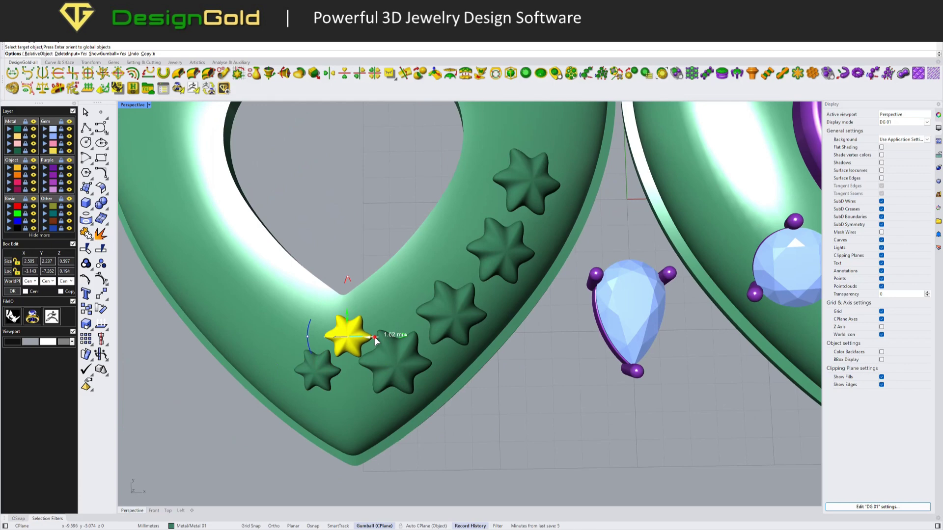
pyautogui.click(368, 331)
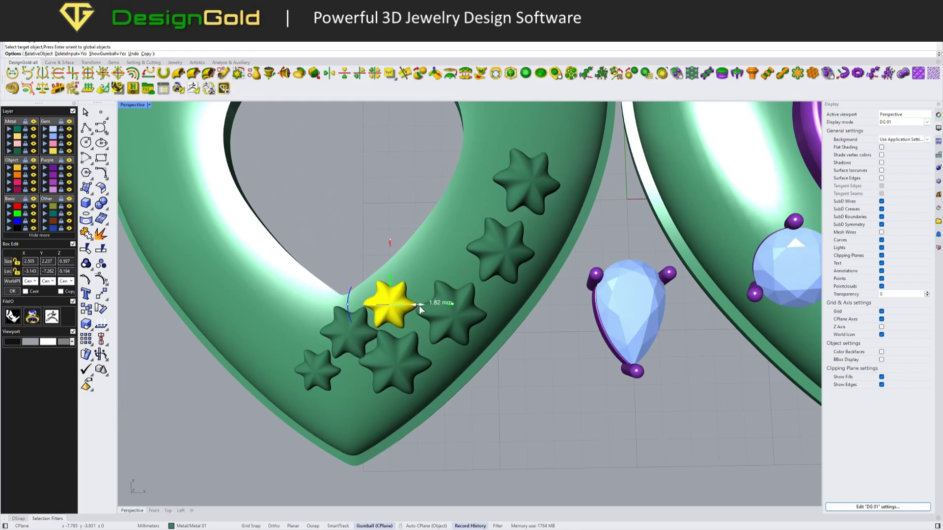
pyautogui.moveTo(420, 310); pyautogui.dragTo(445, 289, button='right')
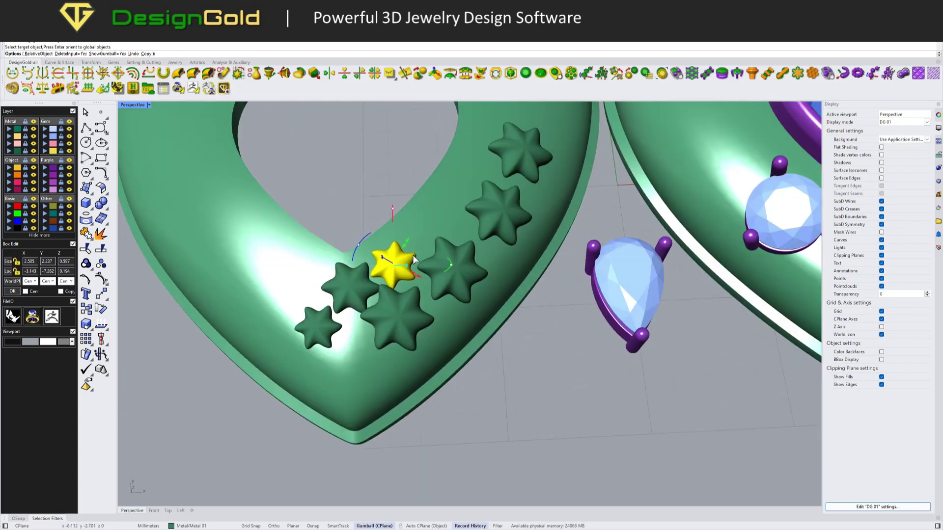
pyautogui.moveTo(388, 249)
pyautogui.mouseDown(button='right')
pyautogui.moveTo(413, 327)
pyautogui.moveTo(433, 350)
pyautogui.mouseUp(button='right')
pyautogui.press('Return')
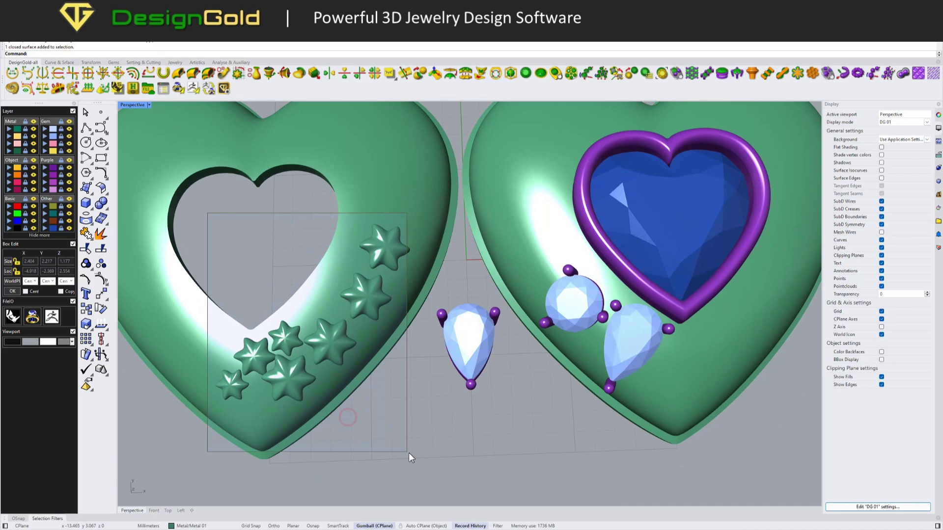
# Window-select the seven stars and drop three more star copies on the left heart.
pyautogui.moveTo(258, 274); pyautogui.dragTo(408, 453)
pyautogui.click(434, 73)
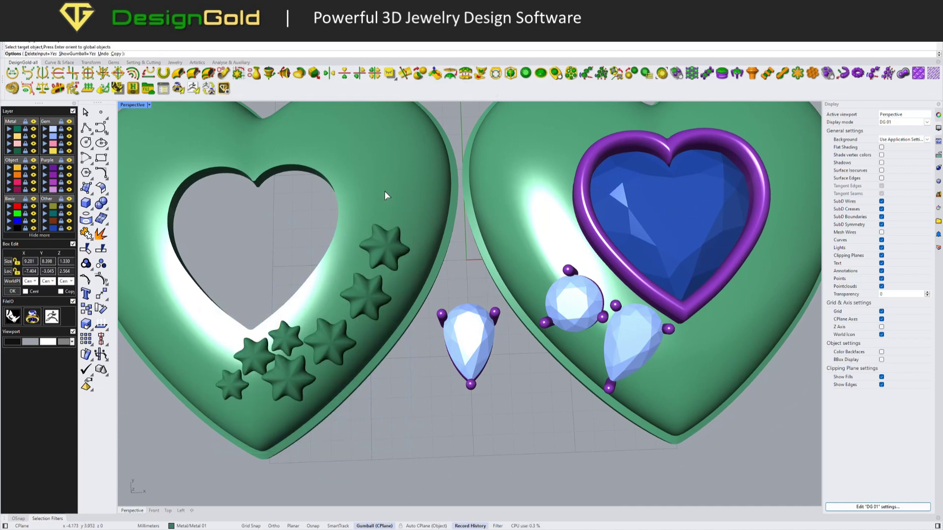
pyautogui.keyDown('shift'); pyautogui.moveTo(384, 191); pyautogui.dragTo(391, 268, button='right'); pyautogui.keyUp('shift')
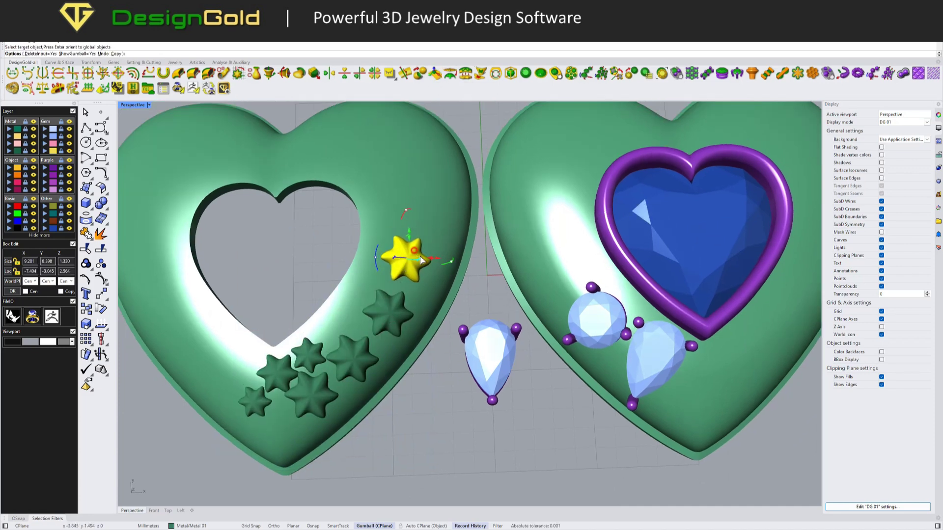
pyautogui.click(422, 260)
pyautogui.click(359, 361)
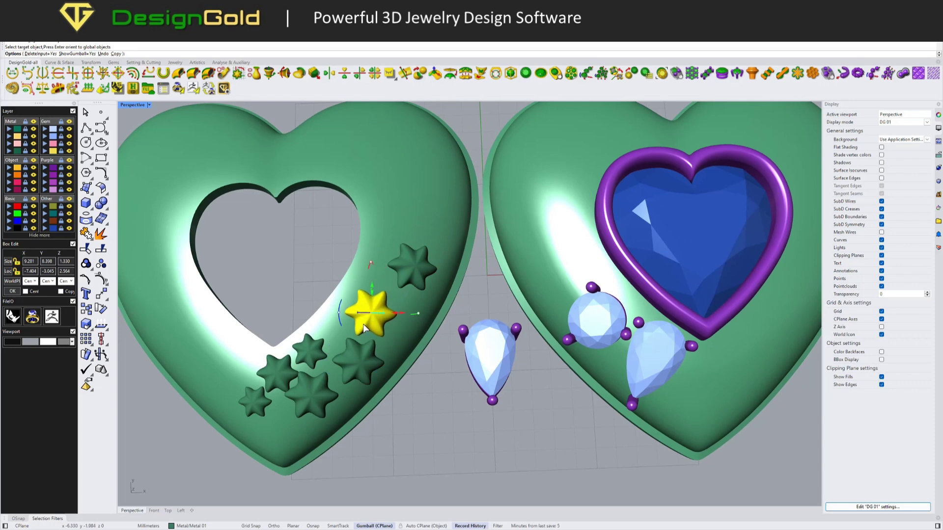
pyautogui.click(375, 295)
pyautogui.moveTo(413, 352); pyautogui.dragTo(444, 361, button='right')
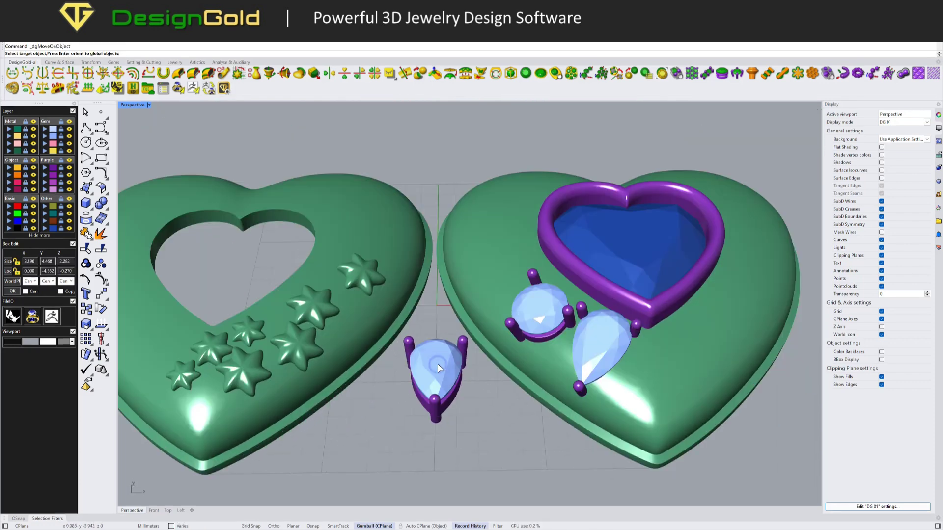
# Finish the stars, then move a copy of the pear gem setting onto the right heart.
pyautogui.press('Return')
pyautogui.click(444, 361)
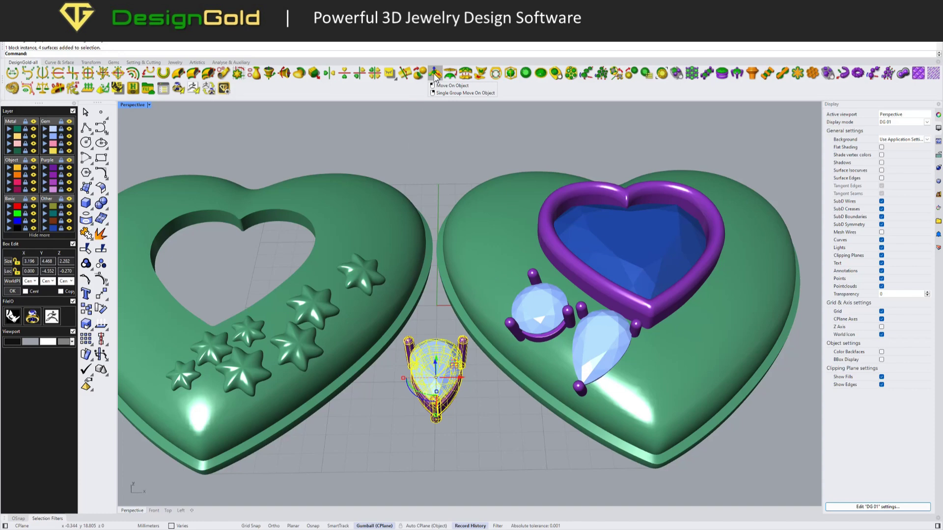
pyautogui.rightClick(434, 72)
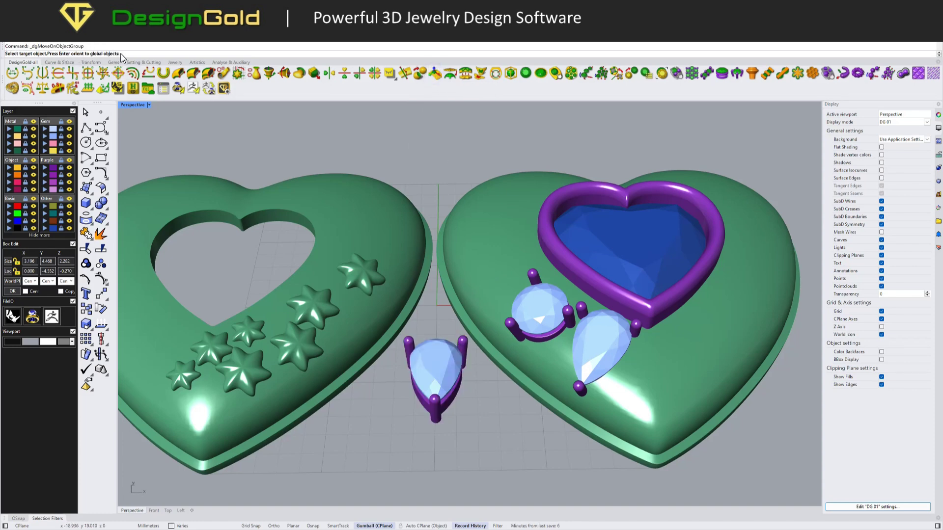
pyautogui.click(427, 283)
pyautogui.moveTo(492, 275)
pyautogui.mouseDown(button='right')
pyautogui.moveTo(477, 172)
pyautogui.moveTo(450, 189)
pyautogui.mouseUp(button='right')
pyautogui.moveTo(449, 189); pyautogui.dragTo(450, 262)
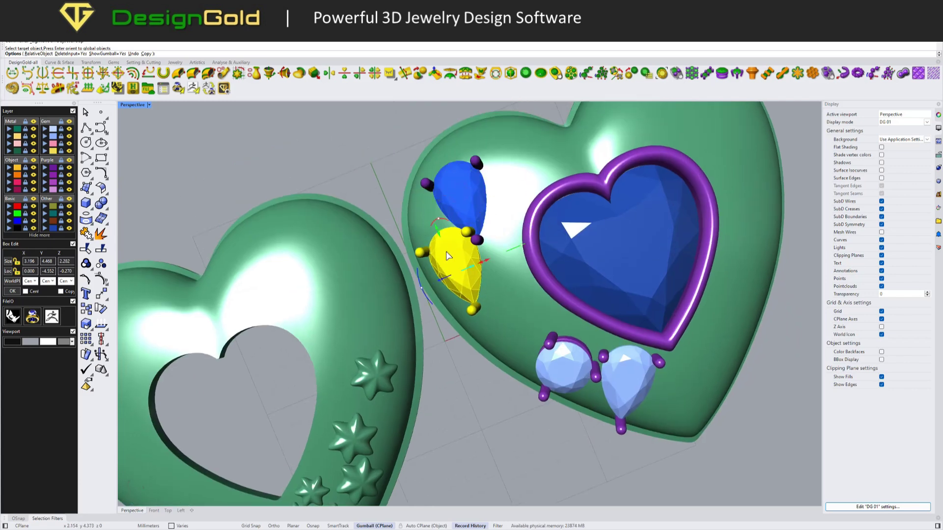
pyautogui.scroll(2, 469, 259)
pyautogui.moveTo(469, 258); pyautogui.dragTo(449, 274, button='right')
pyautogui.moveTo(441, 272); pyautogui.dragTo(435, 292)
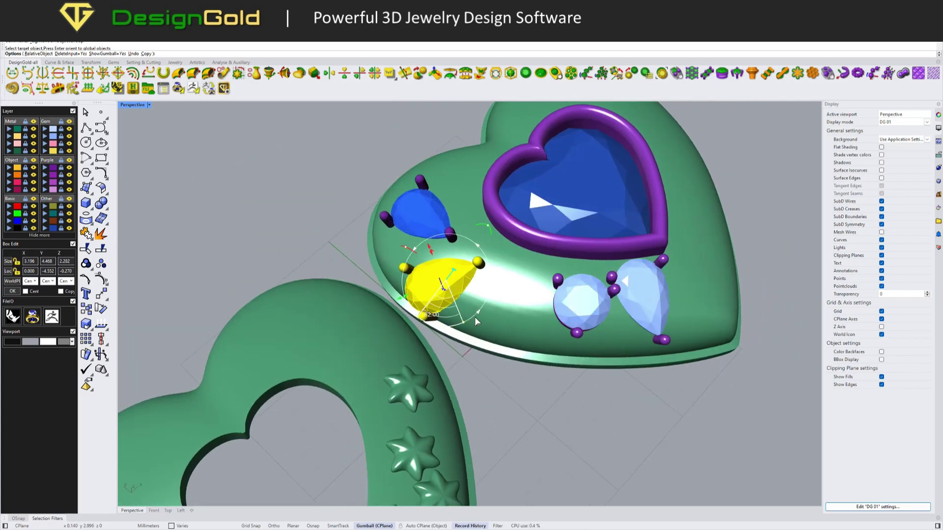
pyautogui.moveTo(435, 292); pyautogui.dragTo(441, 280, button='right')
# Rotate and place further pear gem copies to complete the curved row.
pyautogui.click(412, 228)
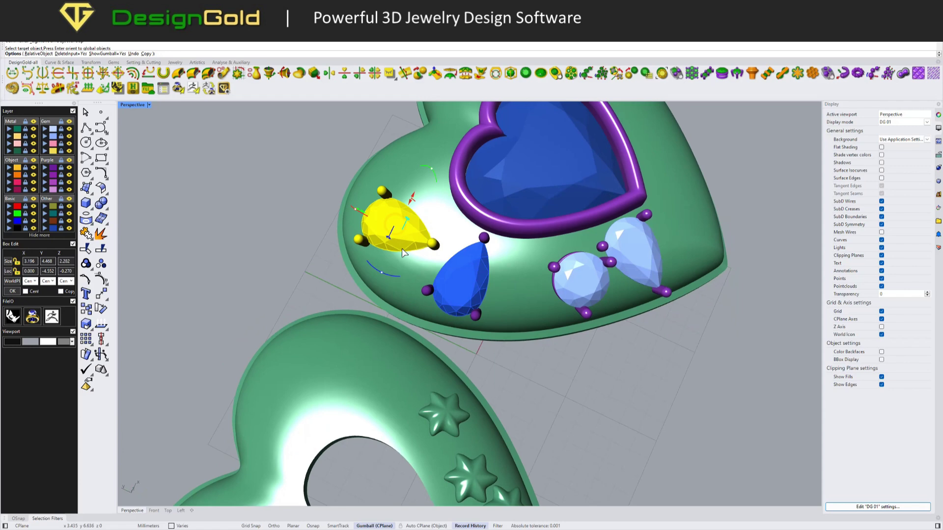
pyautogui.moveTo(434, 274); pyautogui.dragTo(450, 276)
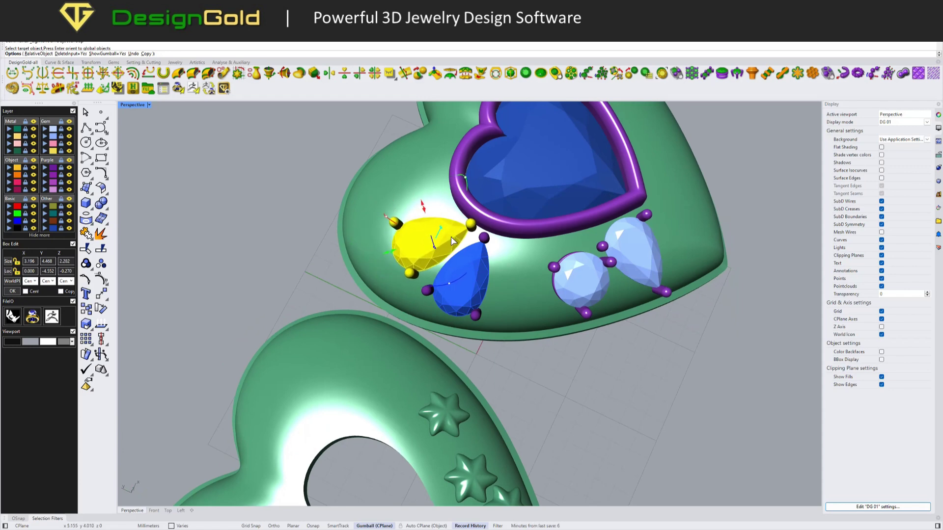
pyautogui.moveTo(450, 276); pyautogui.dragTo(458, 275, button='right')
pyautogui.moveTo(459, 274); pyautogui.dragTo(384, 289)
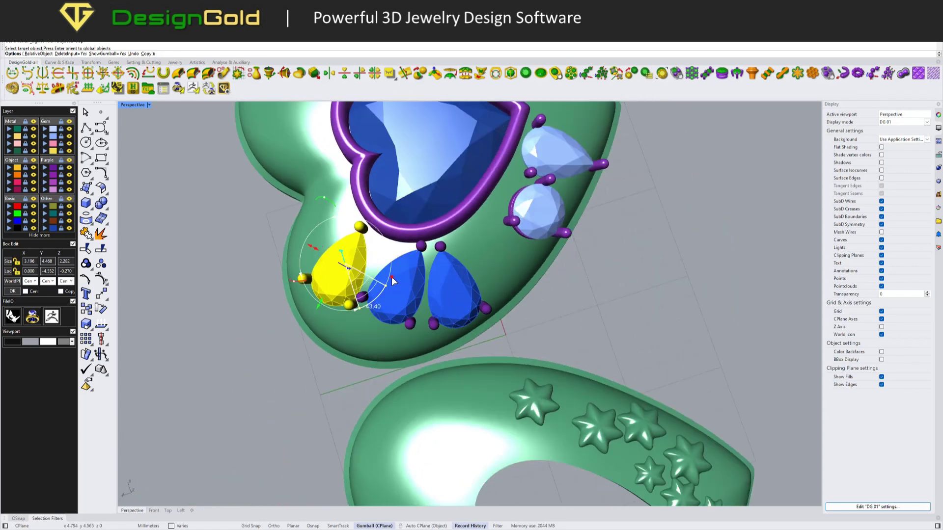
pyautogui.moveTo(384, 289); pyautogui.dragTo(437, 261, button='right')
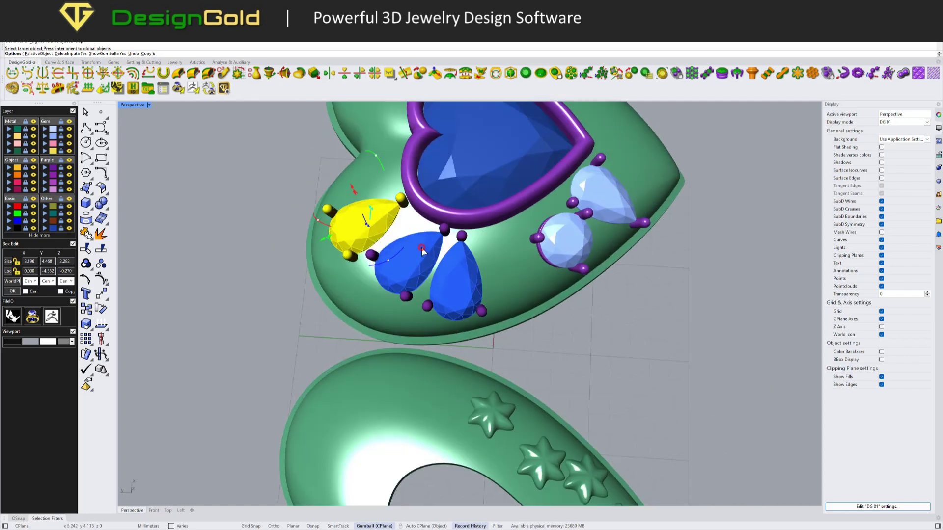
pyautogui.click(421, 251)
pyautogui.moveTo(434, 256); pyautogui.dragTo(419, 285)
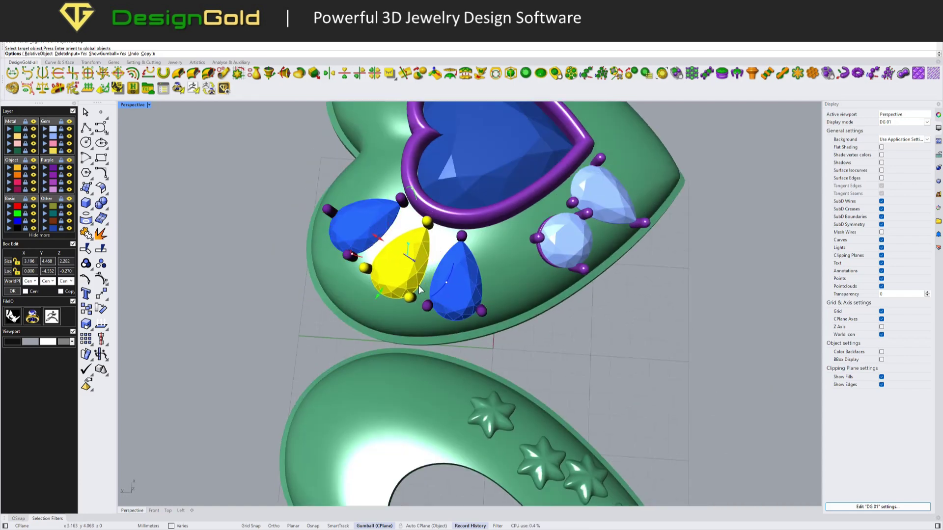
pyautogui.moveTo(419, 284); pyautogui.dragTo(372, 238, button='right')
pyautogui.scroll(3, 371, 238)
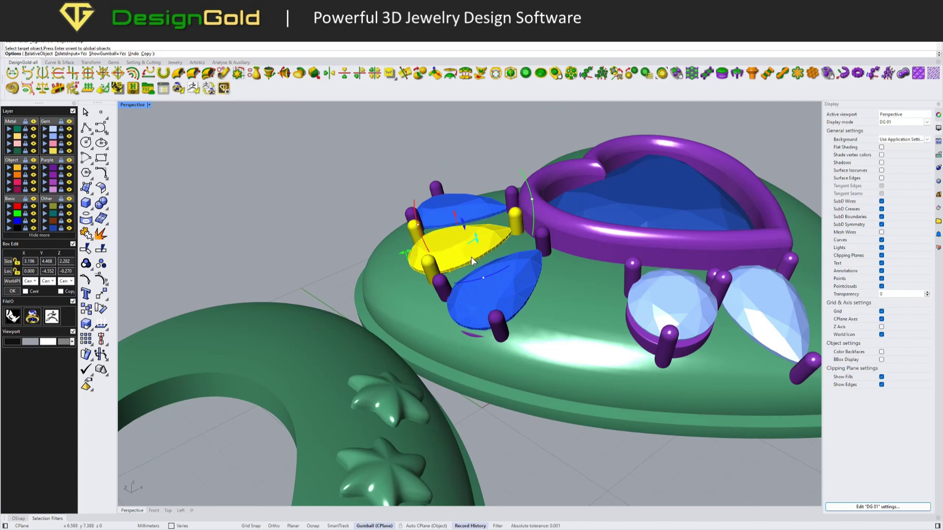
pyautogui.moveTo(393, 254); pyautogui.dragTo(402, 288, button='right')
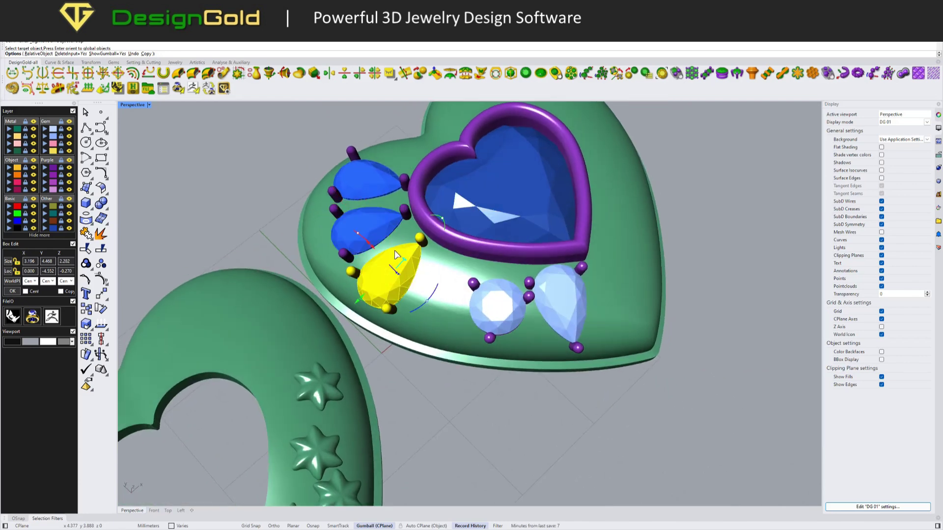
pyautogui.click(395, 255)
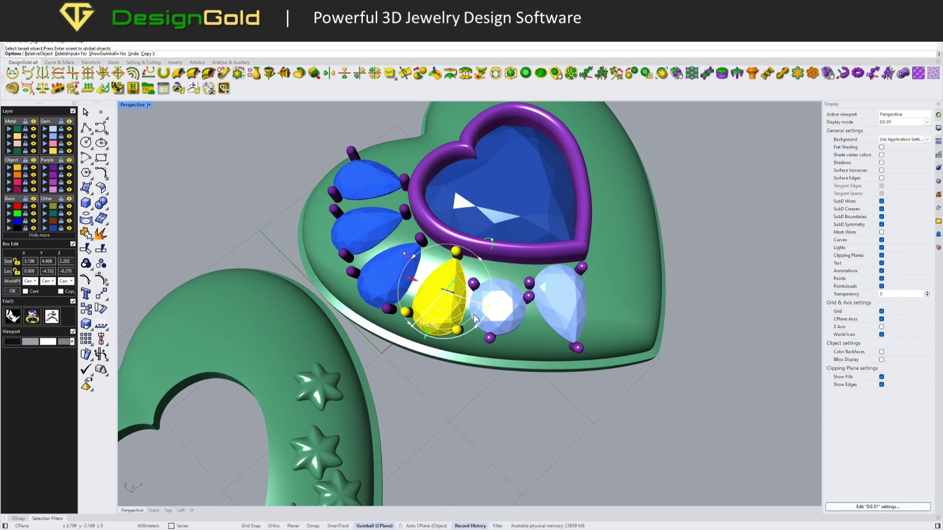
pyautogui.moveTo(466, 338); pyautogui.dragTo(465, 319, button='right')
pyautogui.click(466, 320)
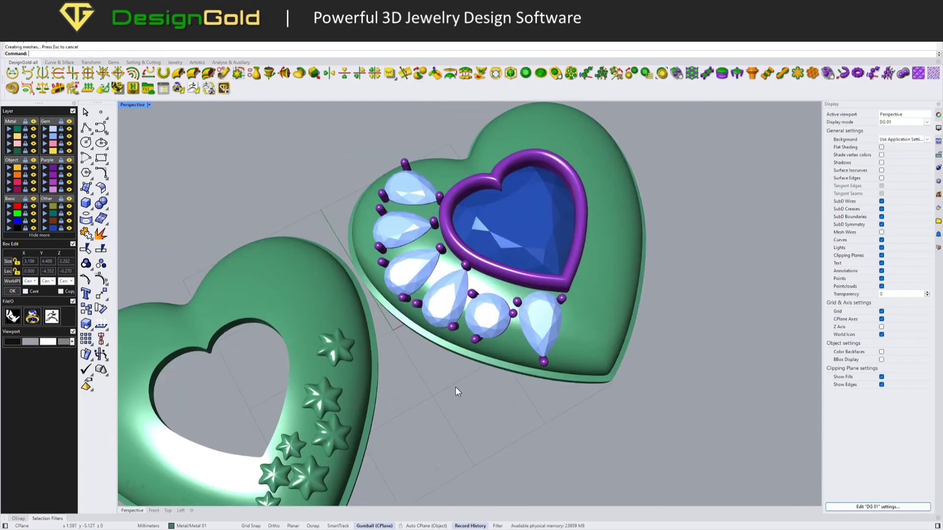
# Finish the copies, then slide the selected pear gems to a new spot on the heart.
pyautogui.moveTo(457, 390)
pyautogui.mouseDown(button='right')
pyautogui.moveTo(496, 313)
pyautogui.moveTo(494, 364)
pyautogui.moveTo(488, 333)
pyautogui.mouseUp(button='right')
pyautogui.press('Return')
pyautogui.keyDown('shift'); pyautogui.click(495, 313); pyautogui.keyUp('shift')
pyautogui.keyDown('shift'); pyautogui.click(541, 306); pyautogui.keyUp('shift')
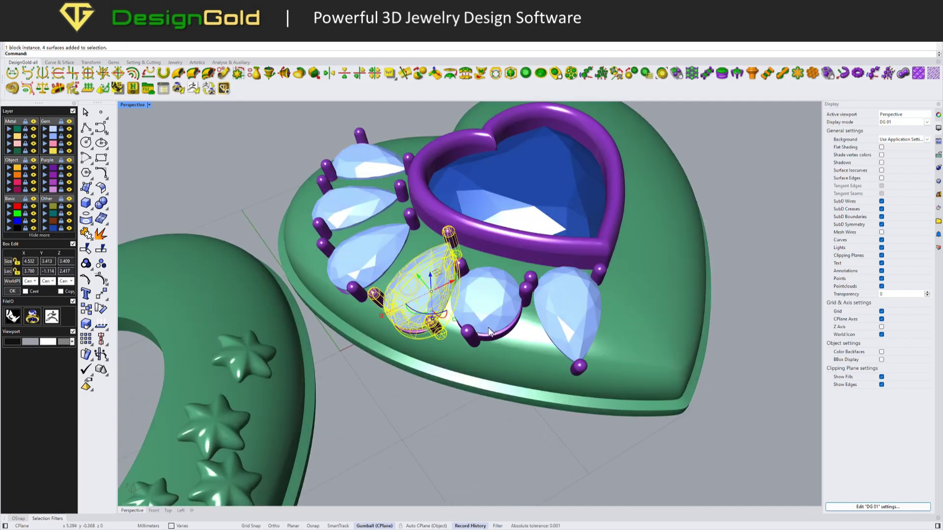
pyautogui.click(571, 325)
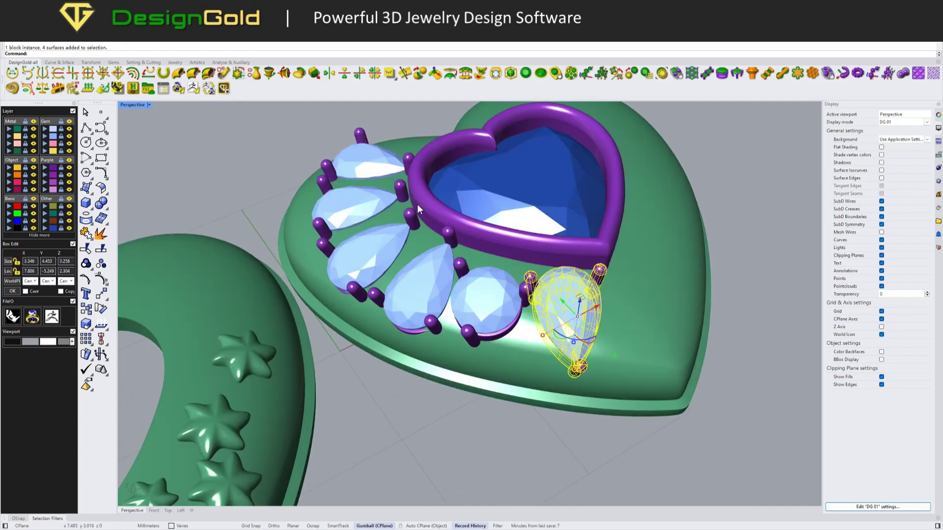
pyautogui.click(436, 74)
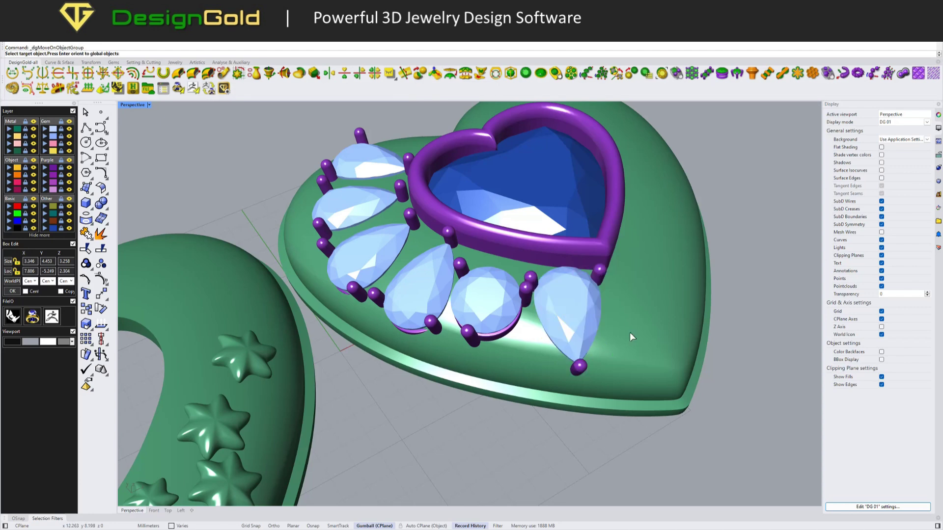
pyautogui.moveTo(520, 308); pyautogui.dragTo(475, 305, button='right')
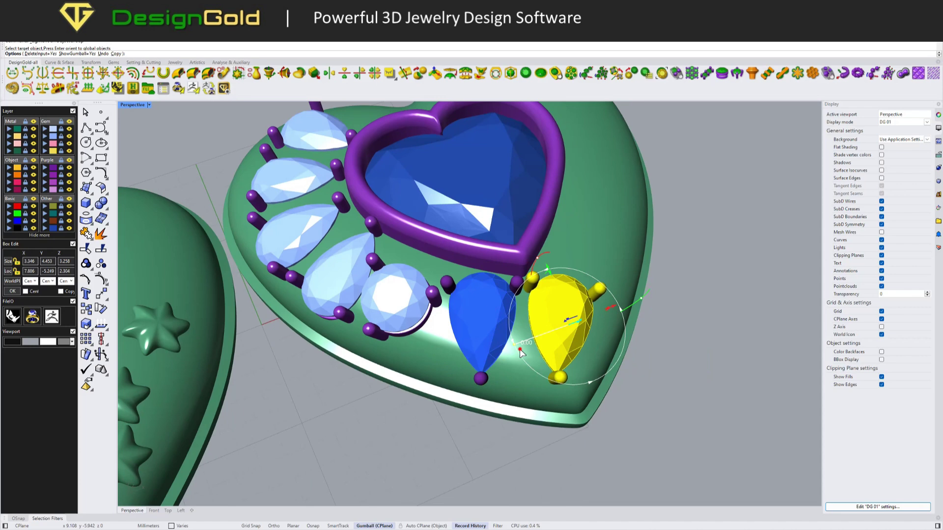
pyautogui.moveTo(519, 352)
pyautogui.mouseDown(button='right')
pyautogui.moveTo(531, 307)
pyautogui.moveTo(510, 280)
pyautogui.moveTo(540, 328)
pyautogui.mouseUp(button='right')
pyautogui.click(531, 308)
pyautogui.scroll(-5, 532, 308)
pyautogui.scroll(3, 540, 329)
# Select another pronged pear gem and begin sliding it along the heart.
pyautogui.click(528, 334)
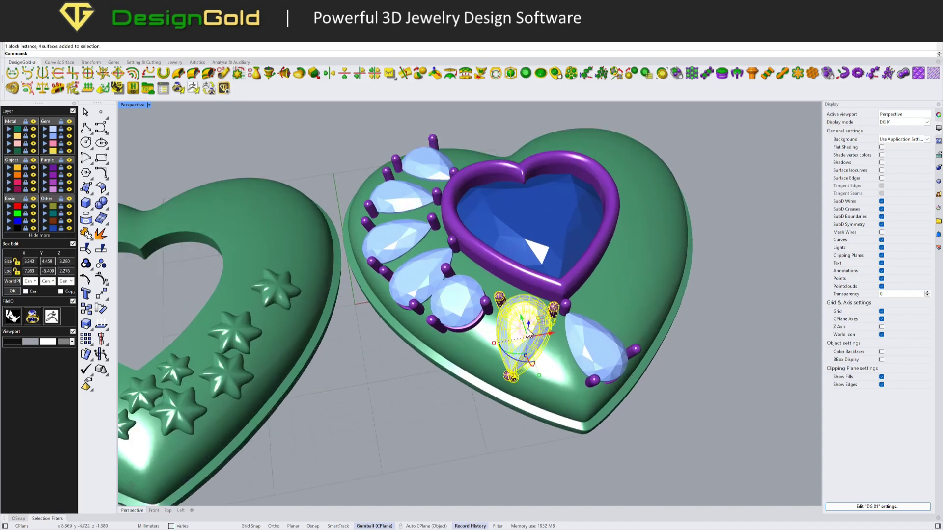
pyautogui.click(421, 74)
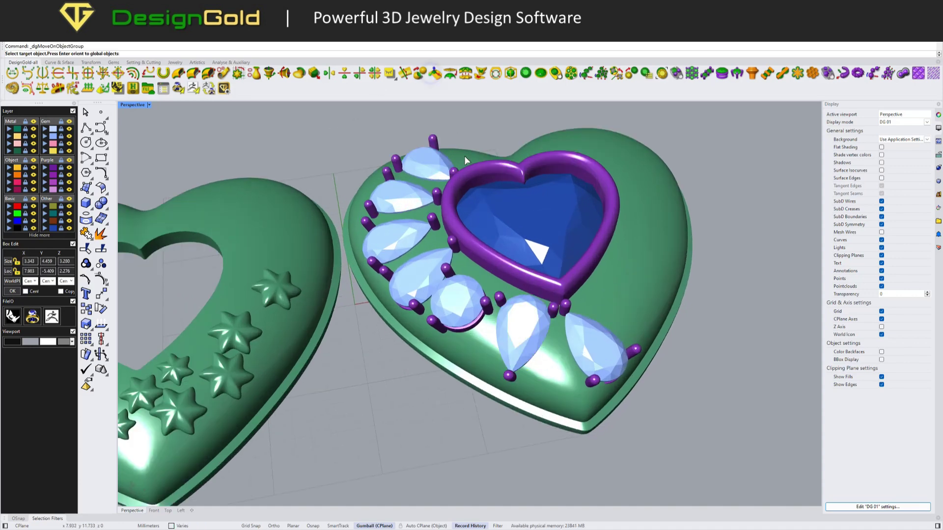
pyautogui.click(548, 370)
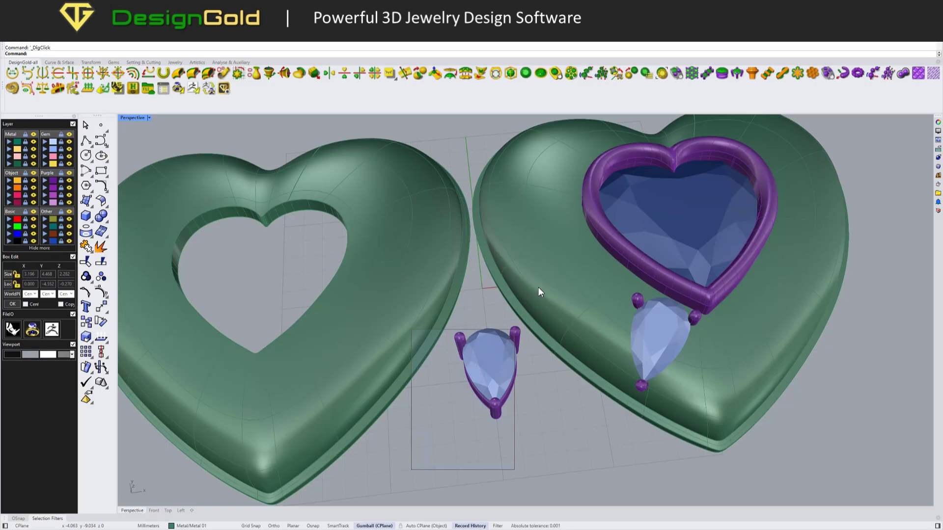
# Copy the lone pear gem onto the heart, placing the first three copies.
pyautogui.moveTo(539, 293); pyautogui.dragTo(536, 263)
pyautogui.click(437, 76)
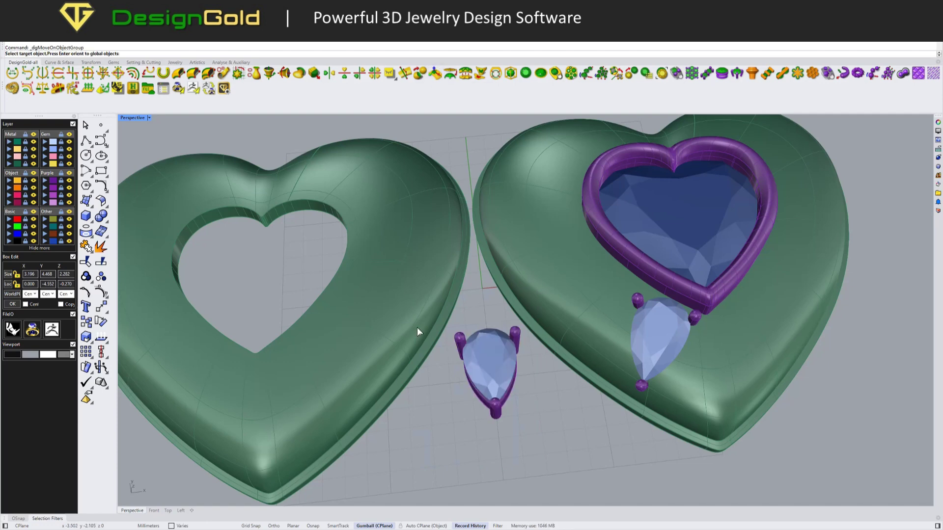
pyautogui.click(464, 389)
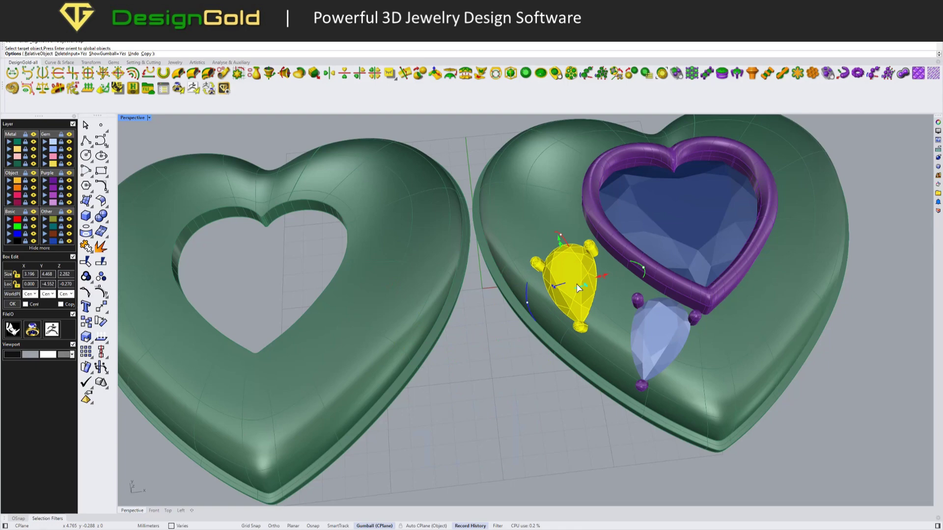
pyautogui.click(382, 309)
pyautogui.click(566, 284)
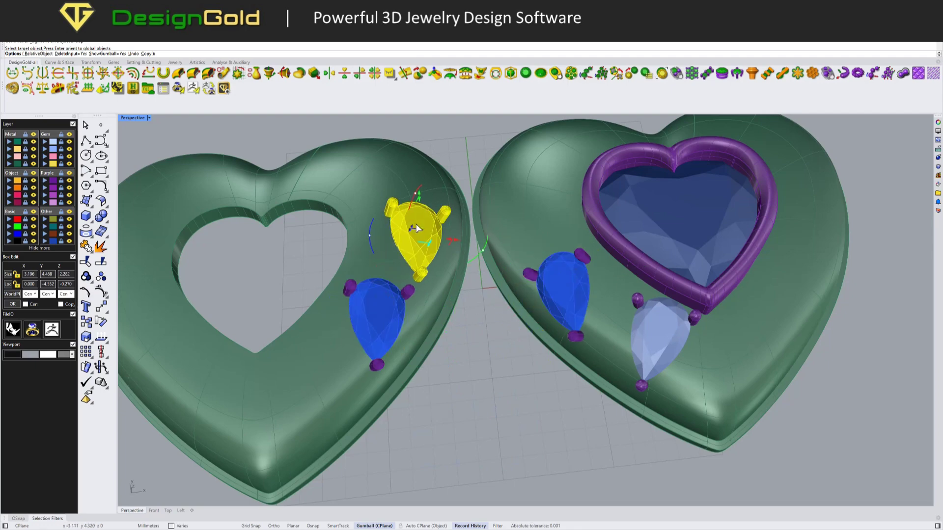
pyautogui.click(418, 247)
pyautogui.moveTo(528, 205); pyautogui.dragTo(542, 397, button='right')
# Place more pear gems on both hearts, rotating one to follow the rim.
pyautogui.click(536, 324)
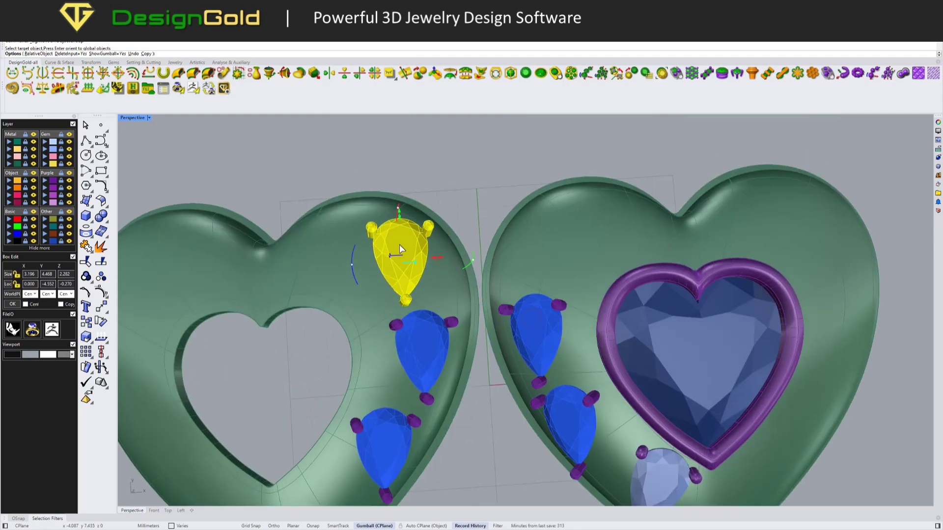
pyautogui.click(409, 254)
pyautogui.moveTo(530, 275)
pyautogui.mouseDown(button='right')
pyautogui.moveTo(503, 257)
pyautogui.moveTo(548, 276)
pyautogui.mouseUp(button='right')
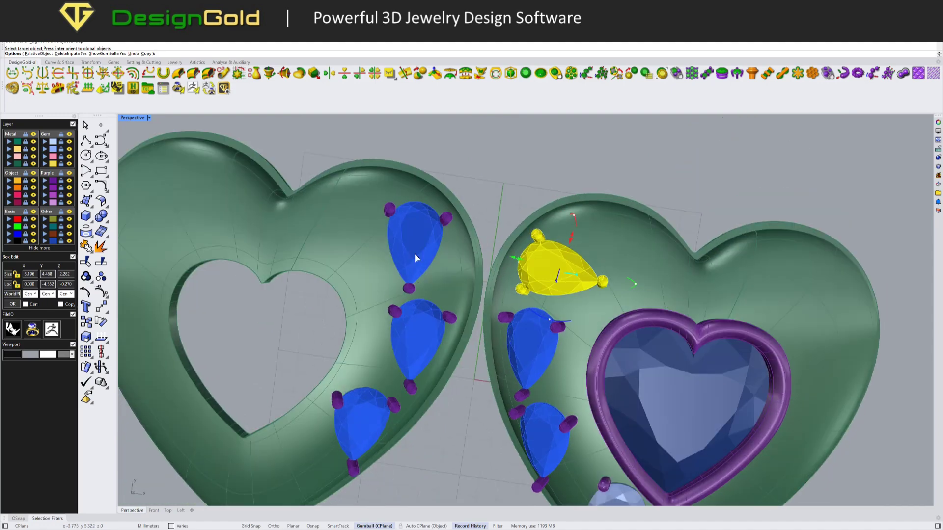
pyautogui.click(527, 274)
pyautogui.moveTo(391, 258); pyautogui.dragTo(403, 235, button='right')
pyautogui.moveTo(369, 221); pyautogui.dragTo(412, 177)
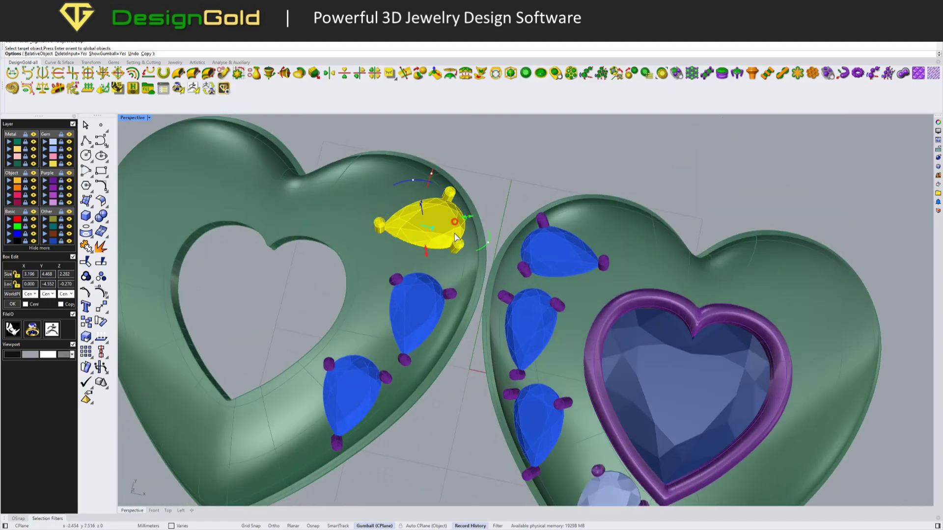
pyautogui.click(416, 316)
# Rotate and place further pear gems along the left and right hearts.
pyautogui.moveTo(365, 319); pyautogui.dragTo(391, 287)
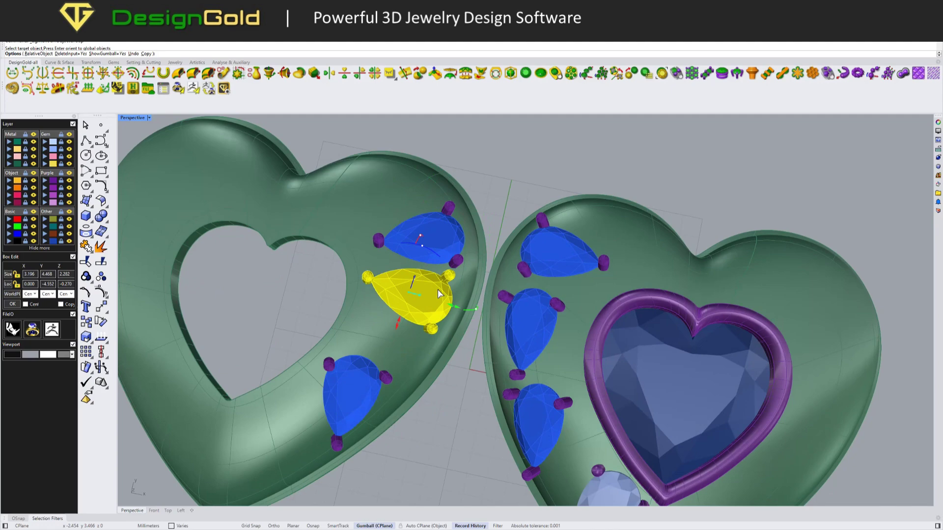
pyautogui.click(368, 380)
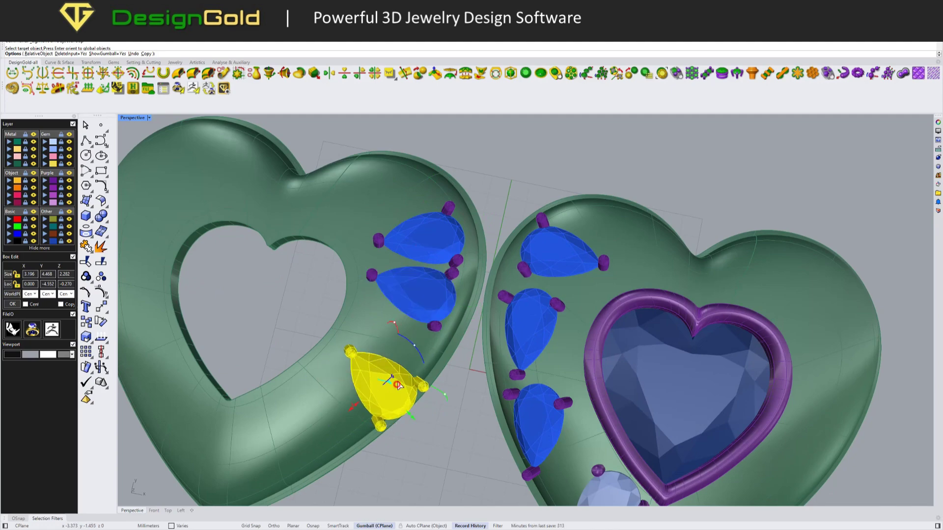
pyautogui.moveTo(390, 339); pyautogui.dragTo(409, 337, button='right')
pyautogui.moveTo(339, 354); pyautogui.dragTo(397, 419, button='right')
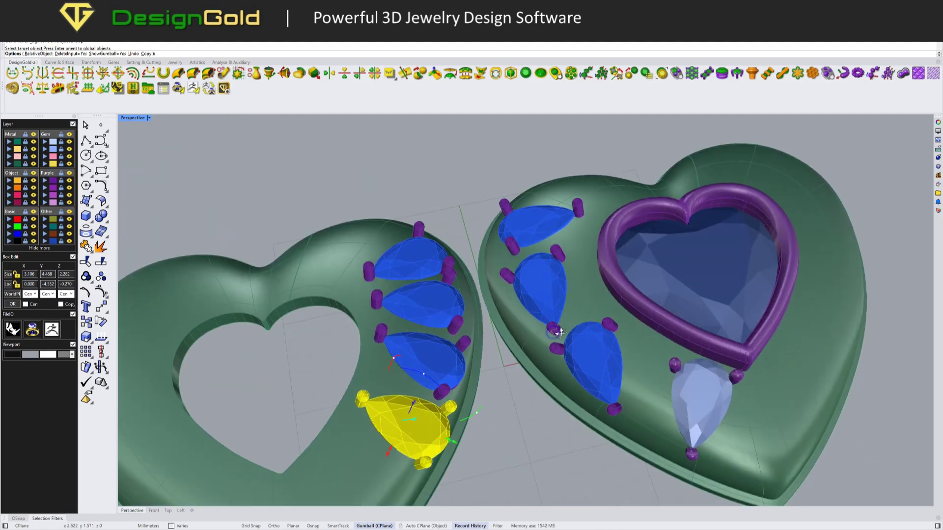
pyautogui.click(410, 431)
pyautogui.moveTo(525, 302); pyautogui.dragTo(500, 333, button='right')
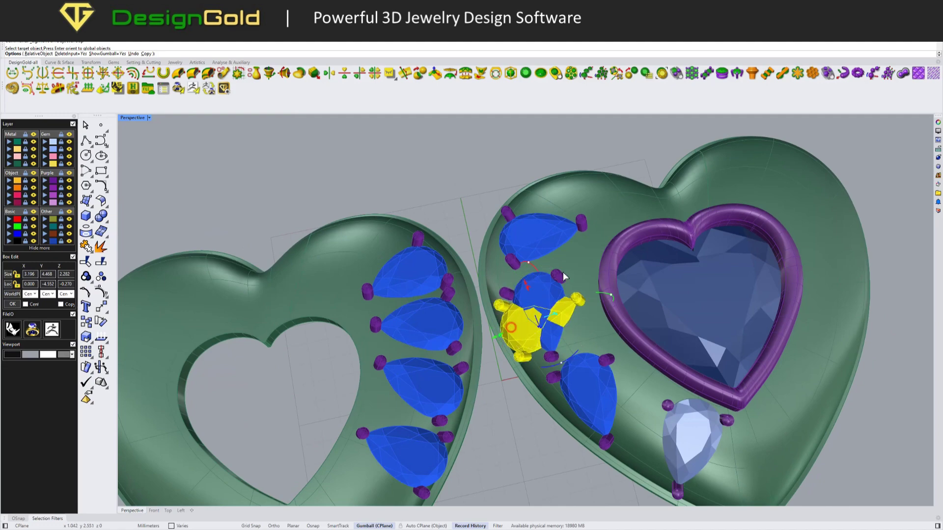
pyautogui.click(593, 192)
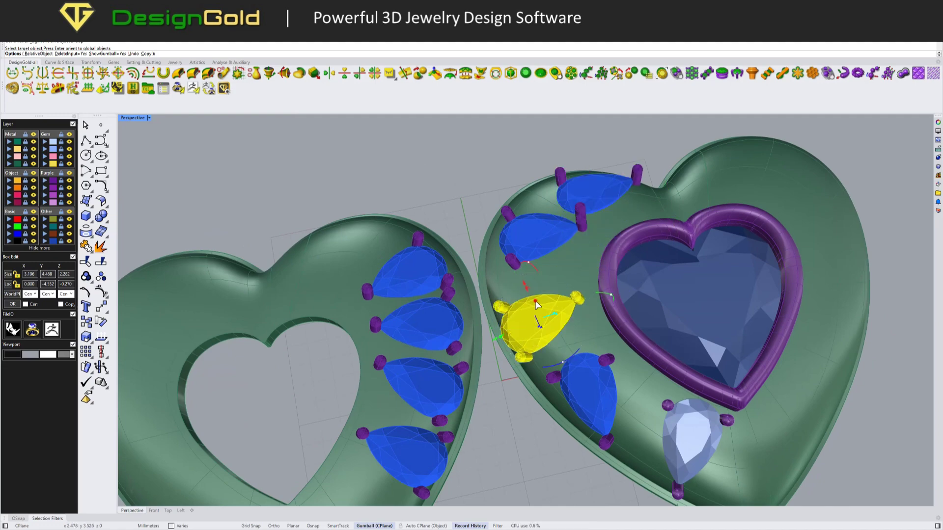
pyautogui.moveTo(551, 301); pyautogui.dragTo(604, 254, button='right')
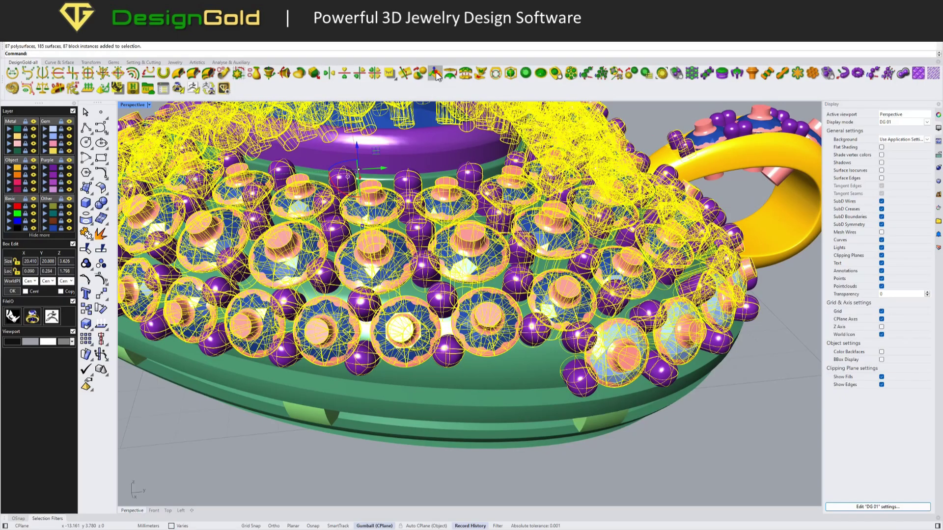
# With dgMoveOnObject on the pendant, slide one round gem, then one prong, into position.
pyautogui.click(436, 76)
pyautogui.click(526, 378)
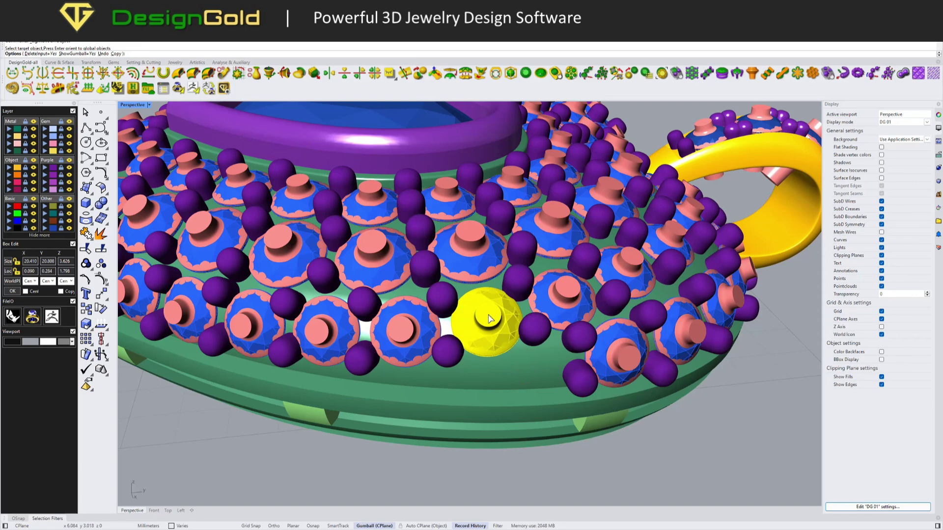
pyautogui.moveTo(489, 318); pyautogui.dragTo(513, 316, button='right')
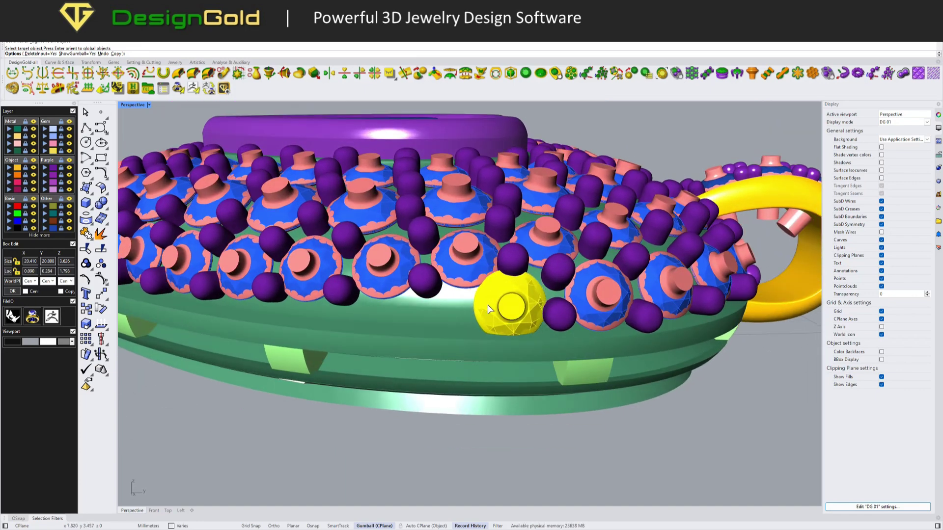
pyautogui.click(560, 317)
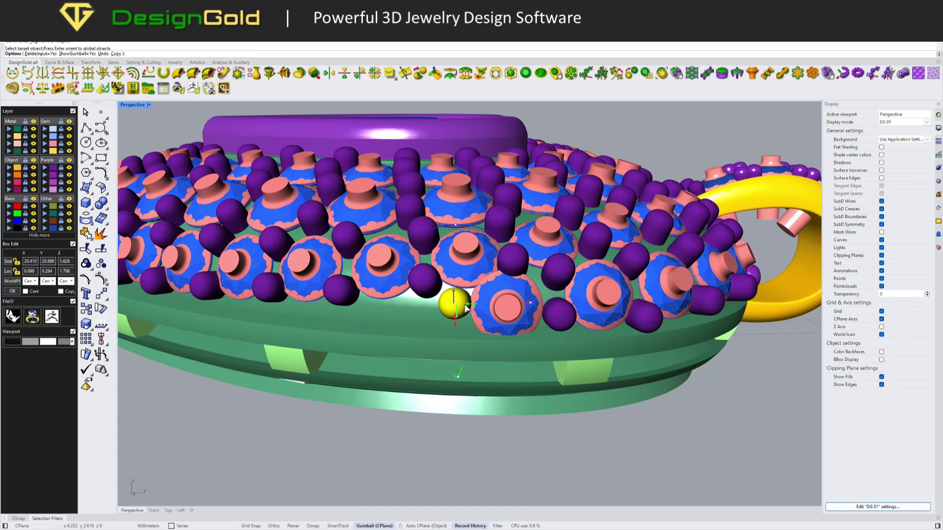
pyautogui.moveTo(478, 306)
pyautogui.mouseDown(button='right')
pyautogui.moveTo(483, 277)
pyautogui.moveTo(478, 372)
pyautogui.moveTo(467, 332)
pyautogui.mouseUp(button='right')
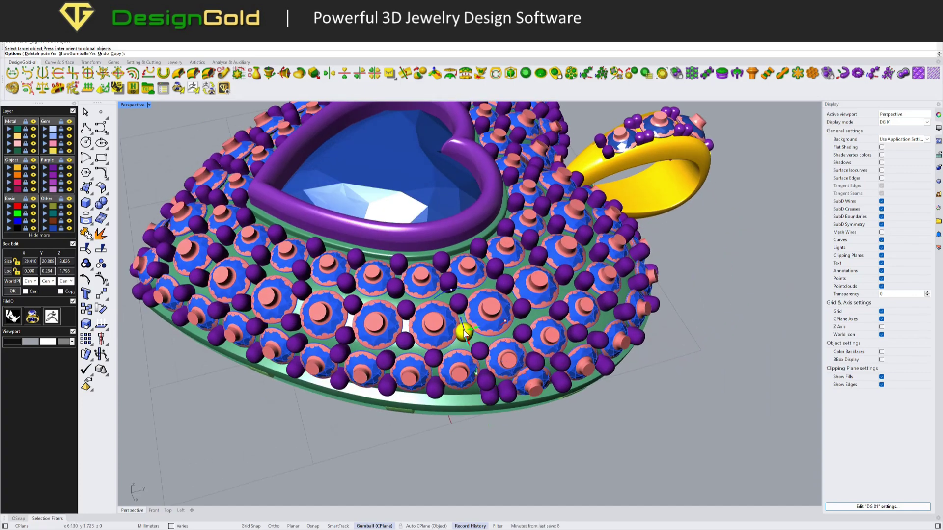
pyautogui.scroll(4, 465, 333)
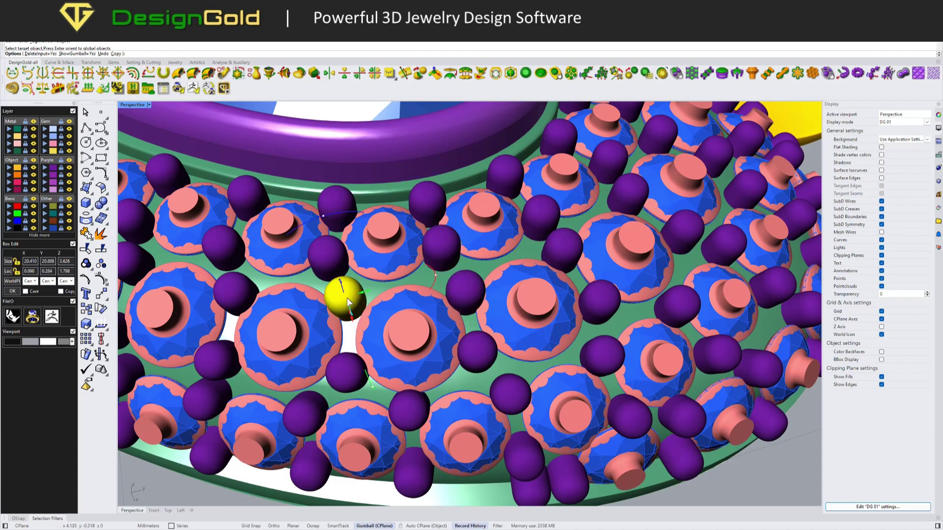
pyautogui.scroll(-5, 350, 361)
pyautogui.moveTo(350, 360)
pyautogui.mouseDown(button='right')
pyautogui.moveTo(582, 345)
pyautogui.moveTo(526, 350)
pyautogui.moveTo(526, 295)
pyautogui.mouseUp(button='right')
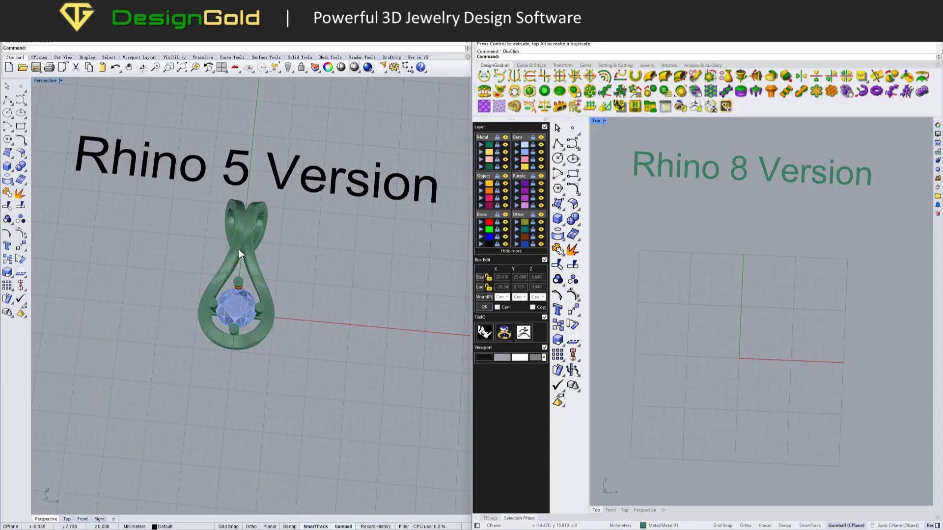
pyautogui.scroll(3, 239, 253)
# Select the entire infinity pendant, including its bail tubes.
pyautogui.click(259, 267)
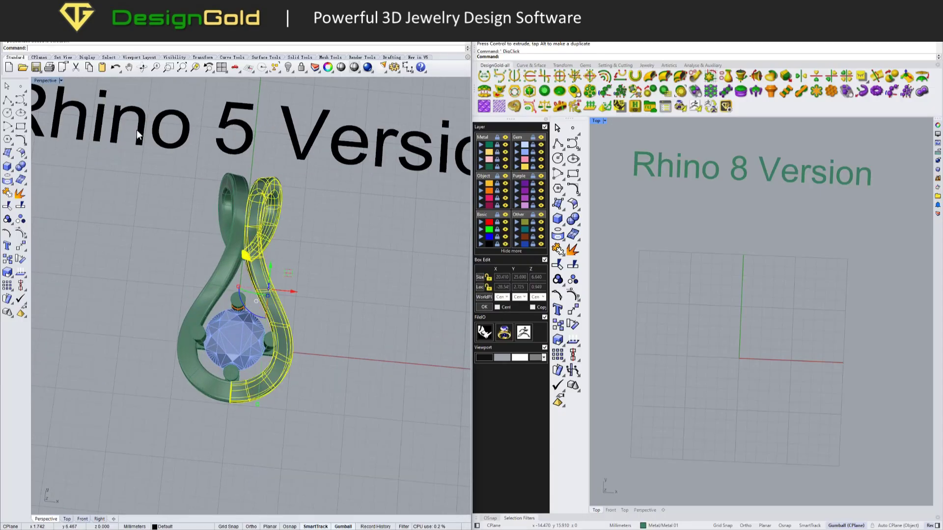
pyautogui.keyDown('shift'); pyautogui.click(217, 241); pyautogui.keyUp('shift')
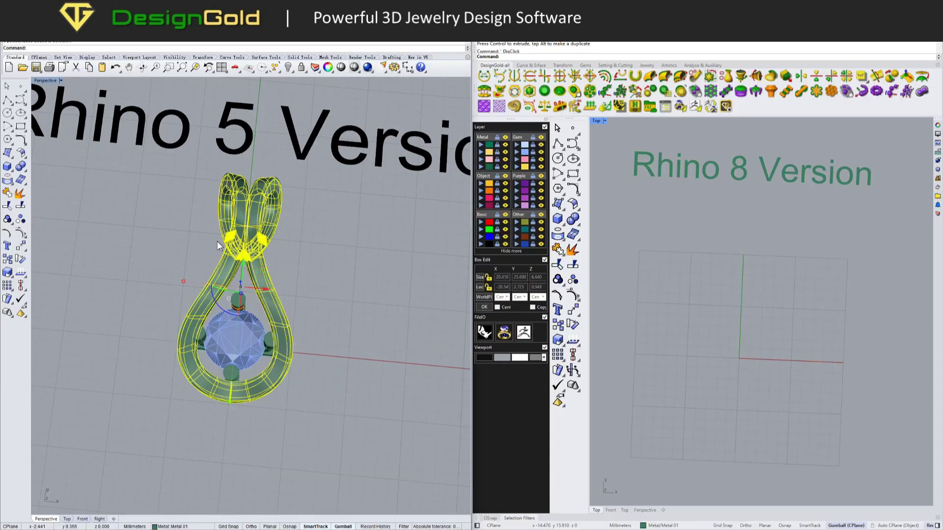
pyautogui.click(334, 306)
pyautogui.hotkey('ctrl', 'a')
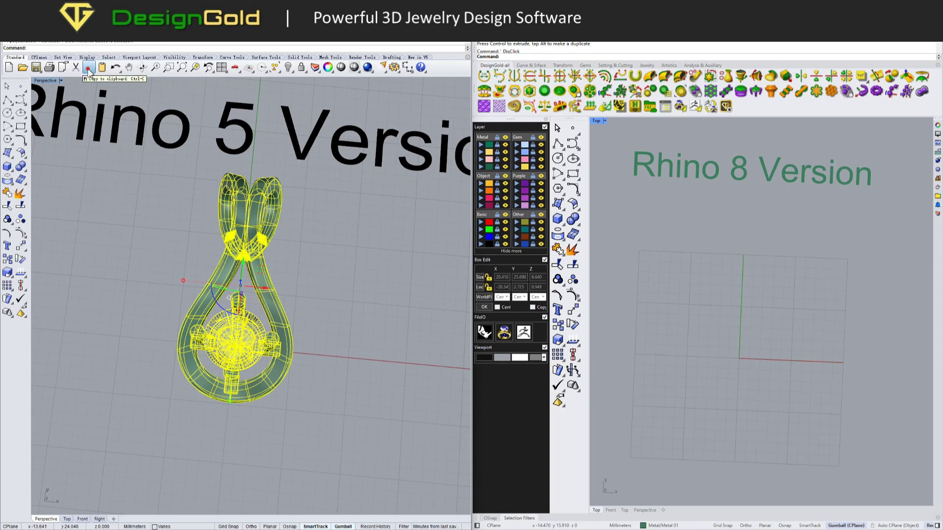
# Paste the pendant into the Rhino 8 scene, choosing 'Keep both blocks'.
pyautogui.middleClick(543, 90)
pyautogui.click(505, 94)
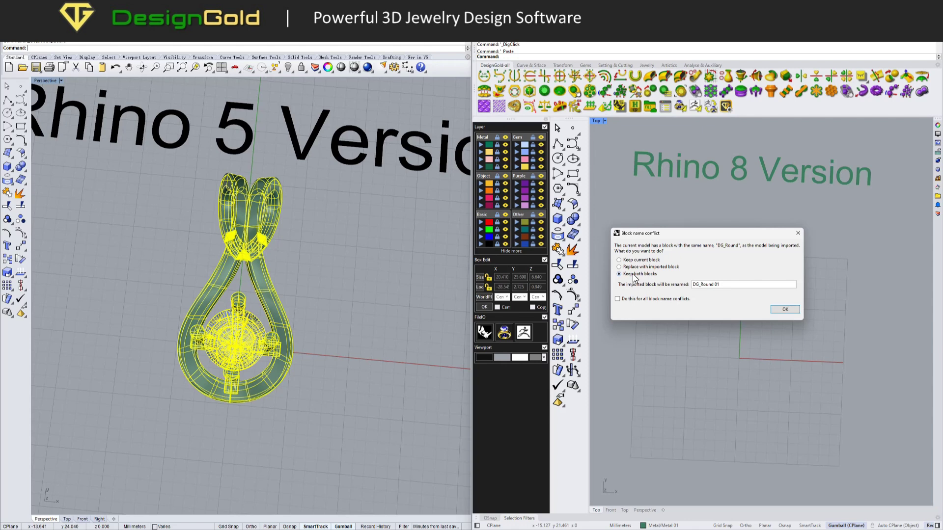
pyautogui.click(784, 309)
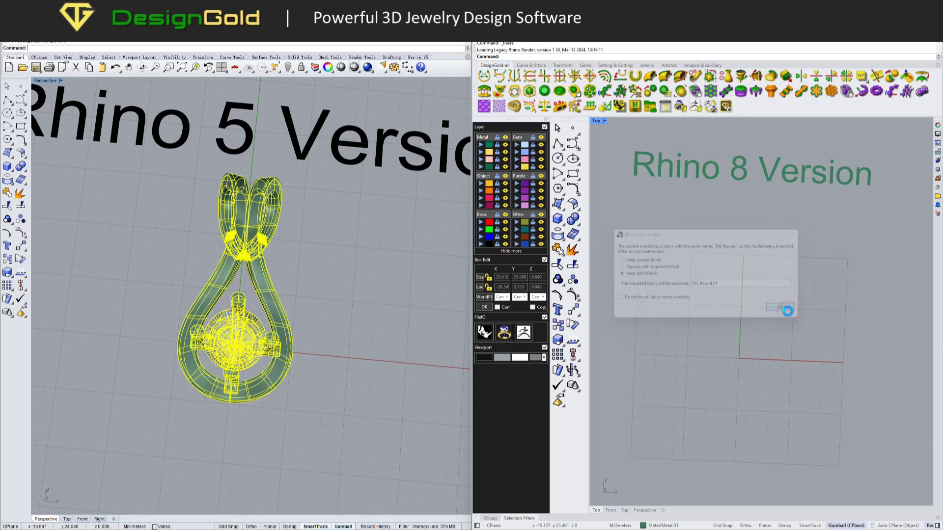
pyautogui.moveTo(713, 312)
pyautogui.mouseDown(button='right')
pyautogui.moveTo(775, 367)
pyautogui.moveTo(762, 330)
pyautogui.mouseUp(button='right')
pyautogui.scroll(5, 764, 328)
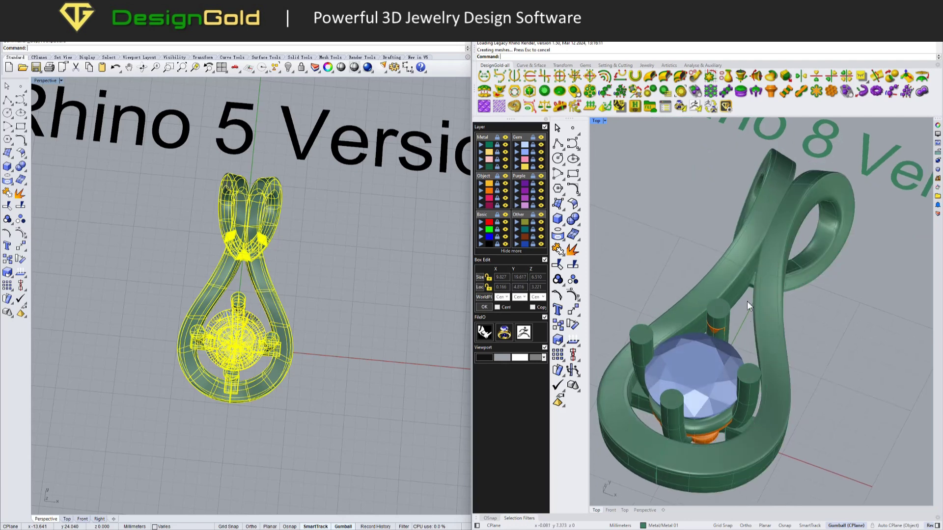
pyautogui.write('ExtractIsocurve')
pyautogui.press('Return')
# Fill an extracted shank isocurve with small round gems and add prongs between them.
pyautogui.click(768, 312)
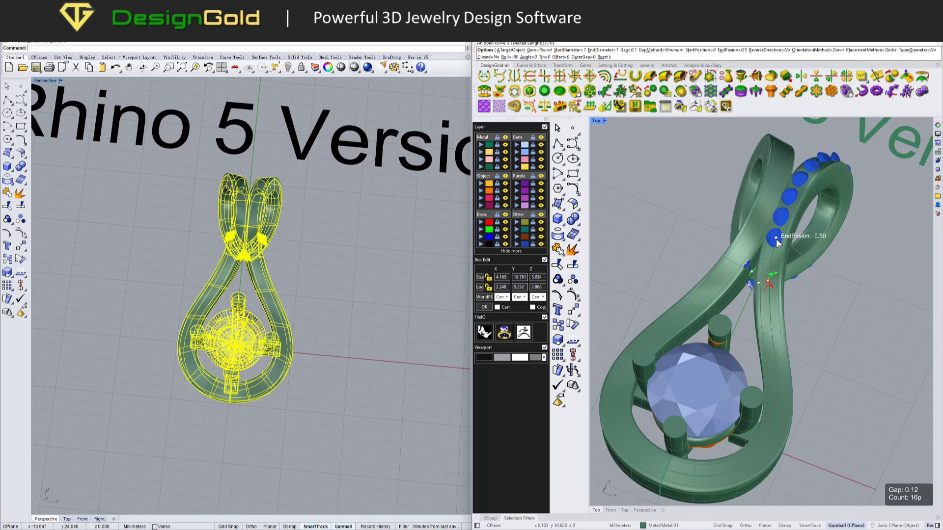
pyautogui.moveTo(776, 243); pyautogui.dragTo(676, 472)
pyautogui.click(509, 50)
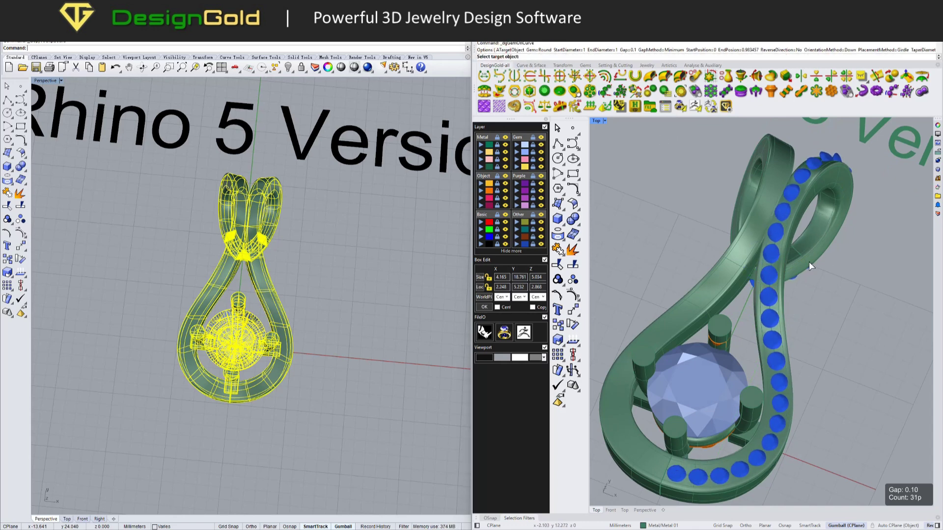
pyautogui.click(781, 286)
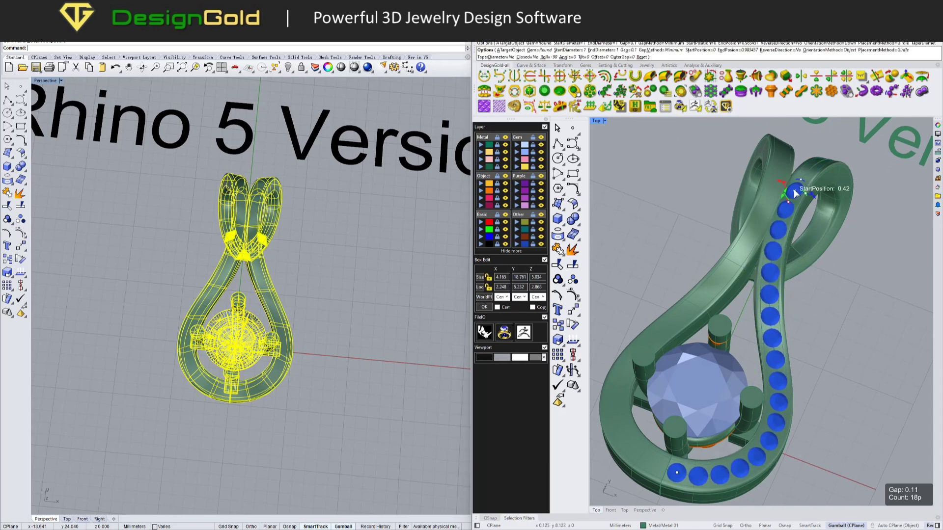
pyautogui.click(879, 88)
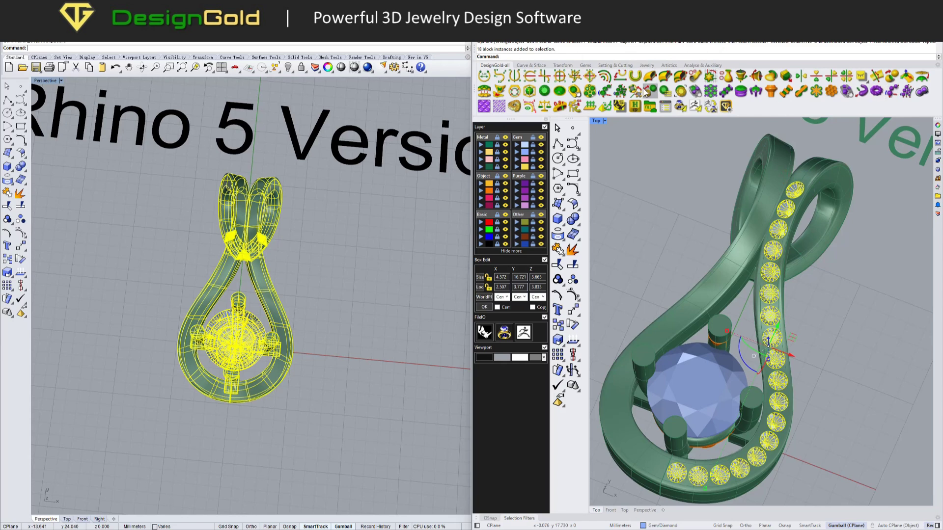
pyautogui.click(728, 93)
pyautogui.scroll(3, 780, 254)
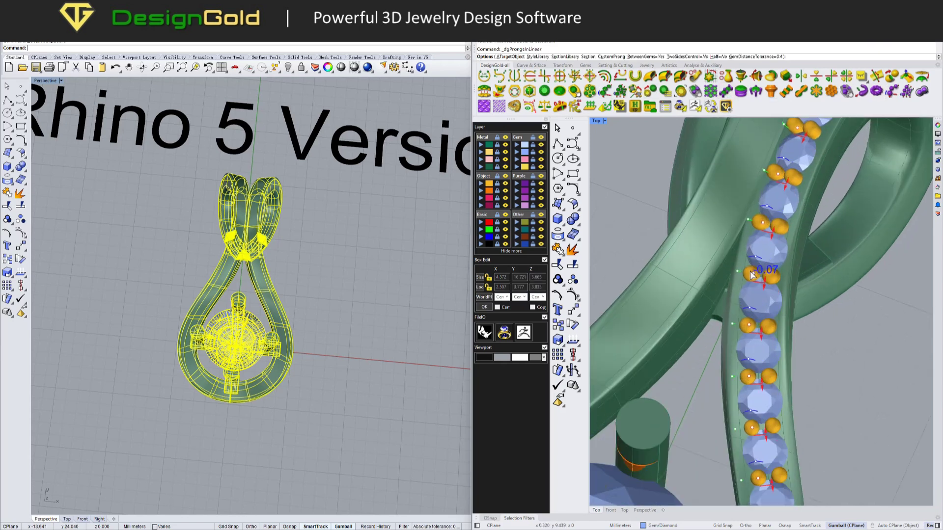
pyautogui.scroll(-3, 764, 257)
pyautogui.press('Return')
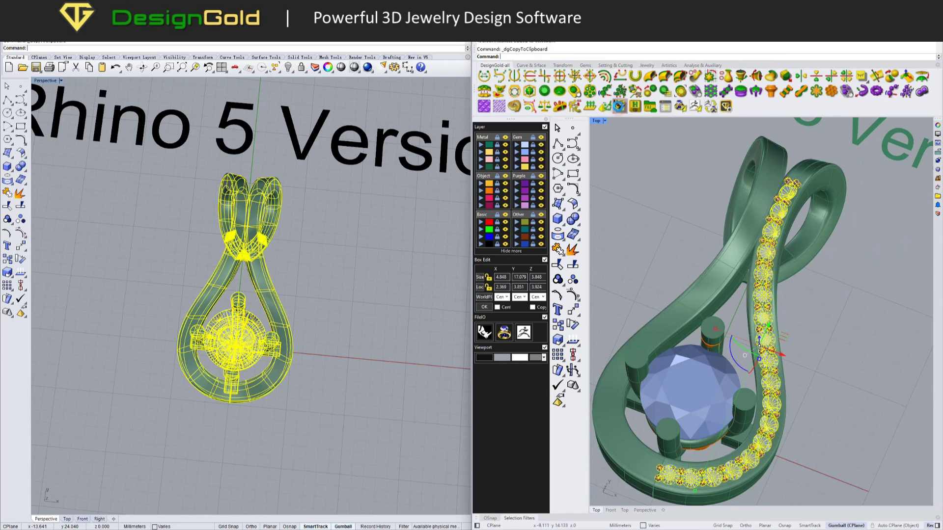
# Paste the gems and prongs into Rhino 5, then extract the outer shank curve.
pyautogui.click(653, 176)
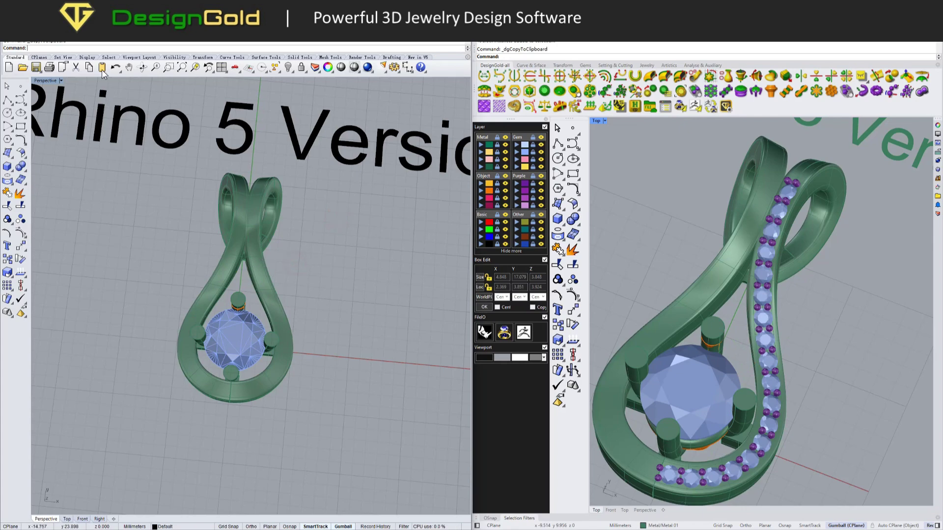
pyautogui.scroll(2, 262, 236)
pyautogui.moveTo(273, 318); pyautogui.dragTo(304, 292, button='right')
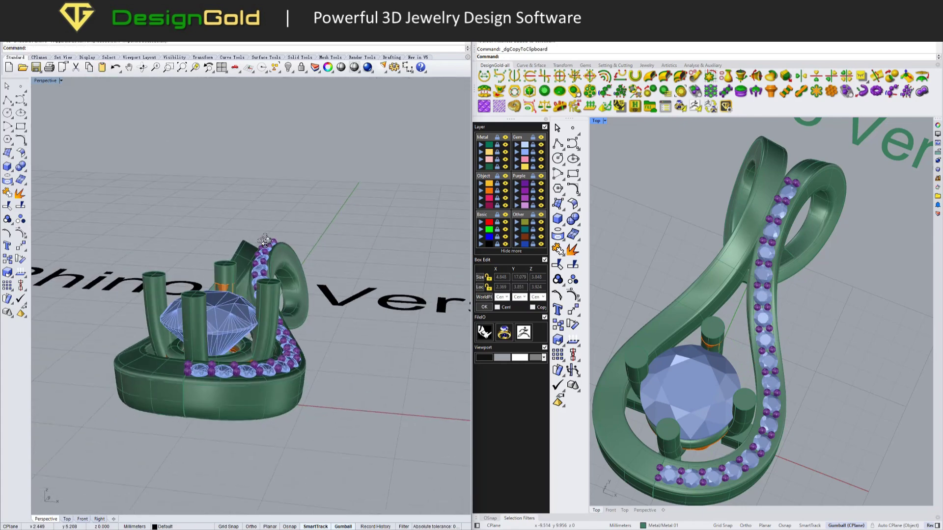
pyautogui.click(660, 303)
pyautogui.scroll(-3, 660, 303)
pyautogui.click(668, 284)
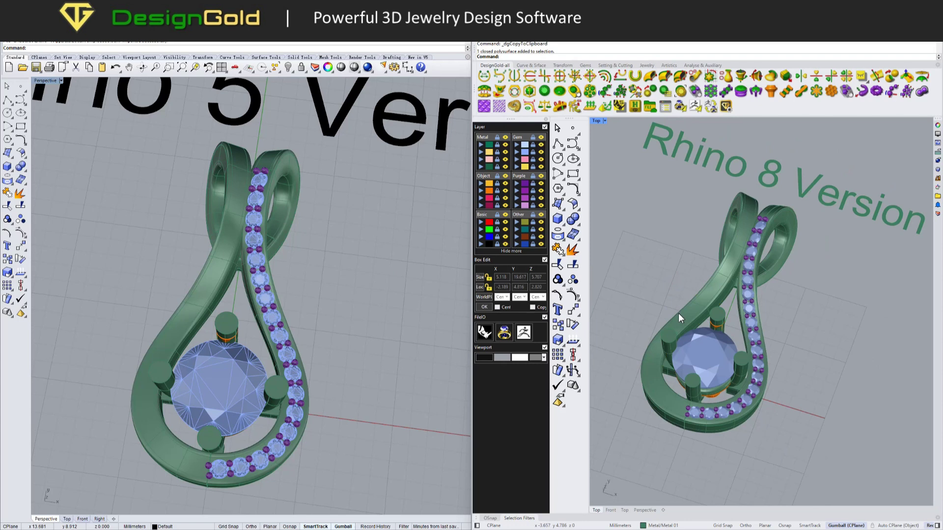
pyautogui.scroll(2, 703, 276)
pyautogui.scroll(2, 708, 277)
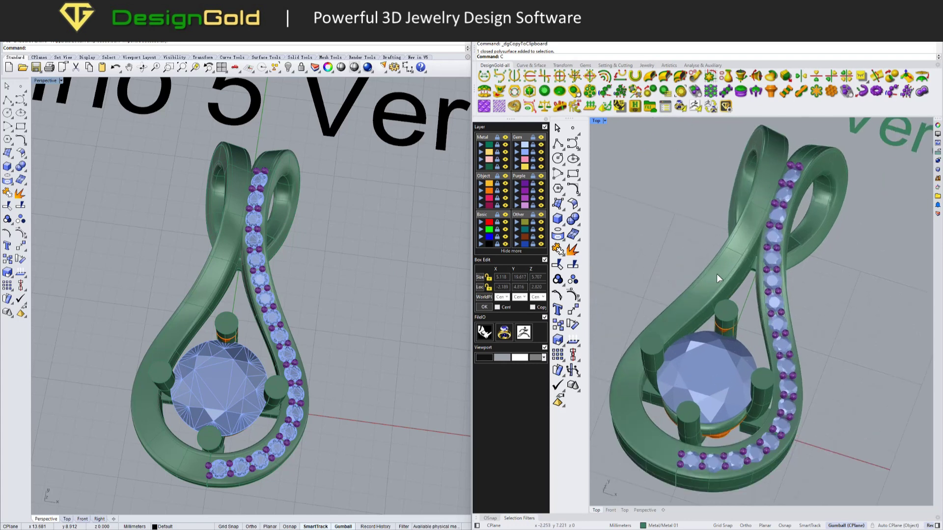
pyautogui.click(721, 268)
pyautogui.press('Return')
# Create a twisted rope with a widened profile along the extracted shank curve.
pyautogui.click(877, 91)
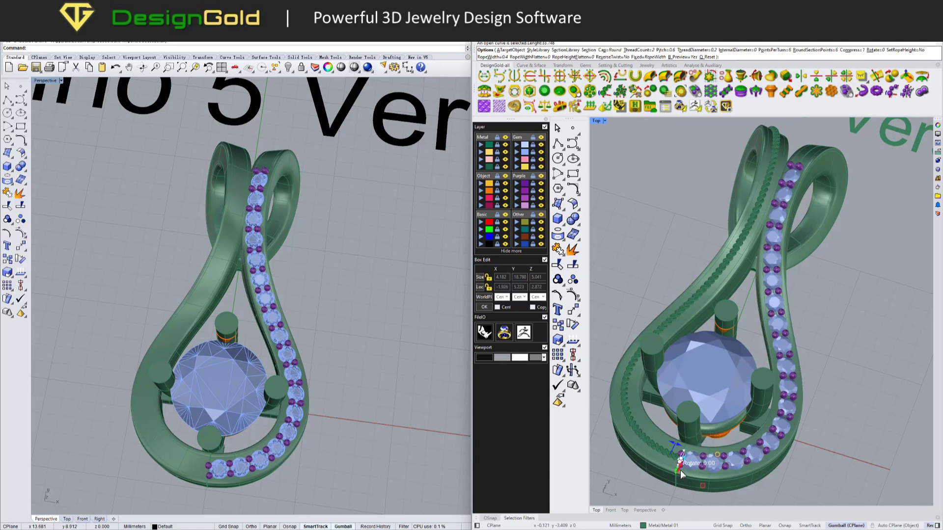
pyautogui.scroll(2, 681, 464)
pyautogui.scroll(1, 707, 398)
pyautogui.scroll(1, 696, 400)
pyautogui.scroll(1, 703, 407)
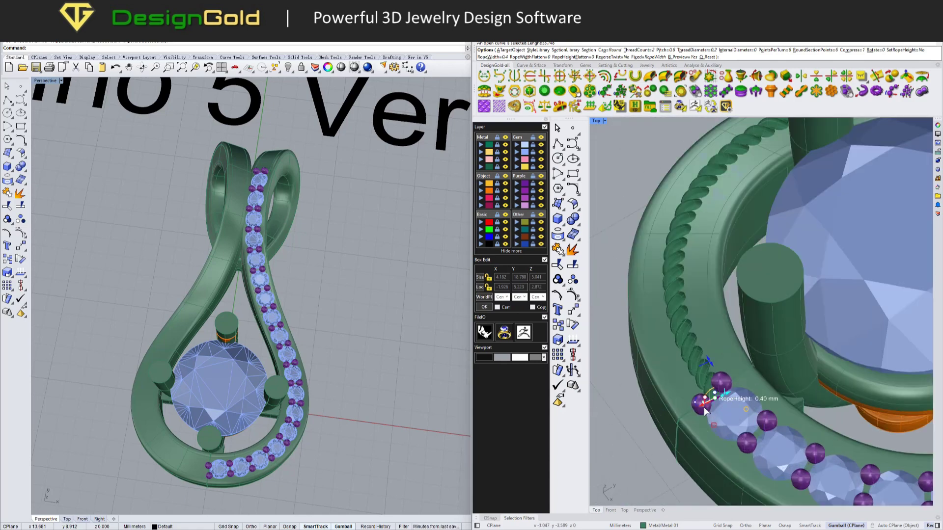
pyautogui.scroll(1, 704, 406)
pyautogui.scroll(1, 708, 398)
pyautogui.moveTo(708, 399); pyautogui.dragTo(670, 413)
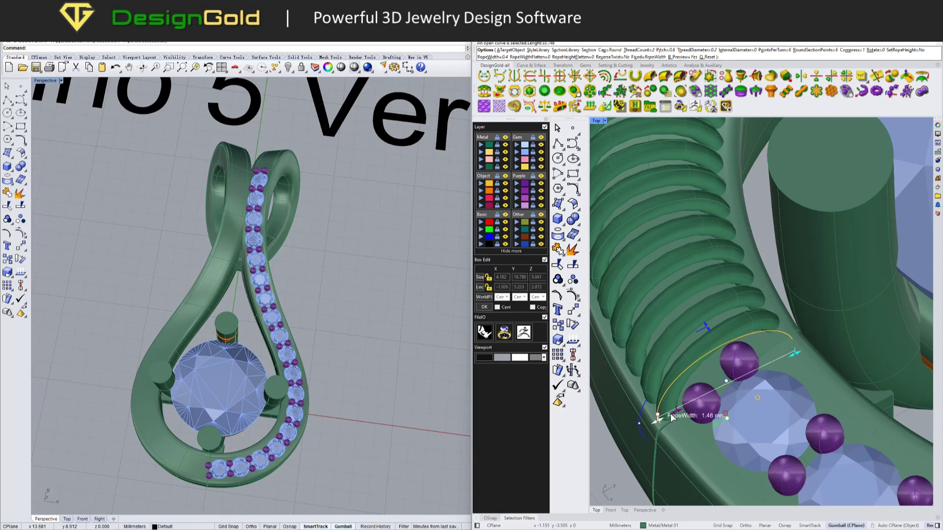
pyautogui.click(670, 413)
pyautogui.scroll(-2, 709, 354)
pyautogui.scroll(-2, 679, 350)
pyautogui.scroll(-2, 661, 393)
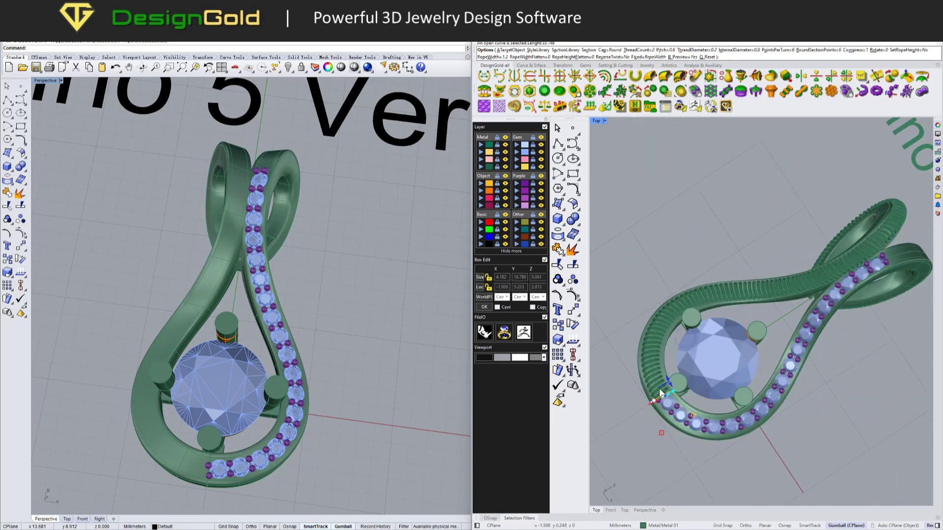
pyautogui.scroll(5, 660, 392)
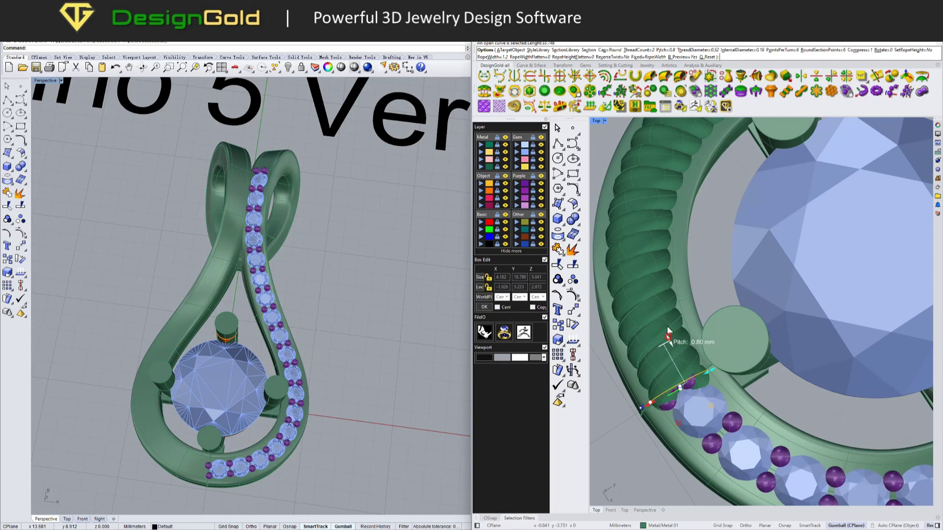
pyautogui.scroll(-3, 685, 317)
pyautogui.scroll(-2, 717, 296)
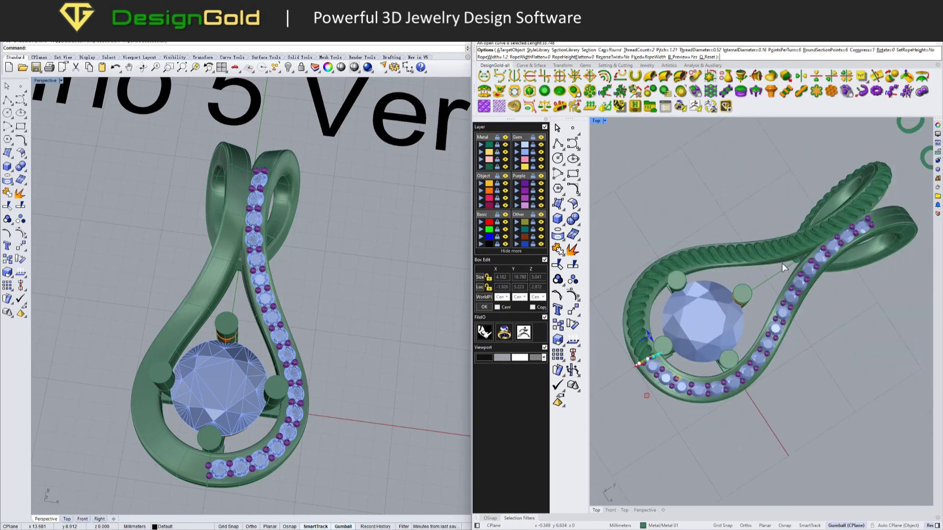
pyautogui.press('Return')
pyautogui.moveTo(724, 273); pyautogui.dragTo(698, 277, button='right')
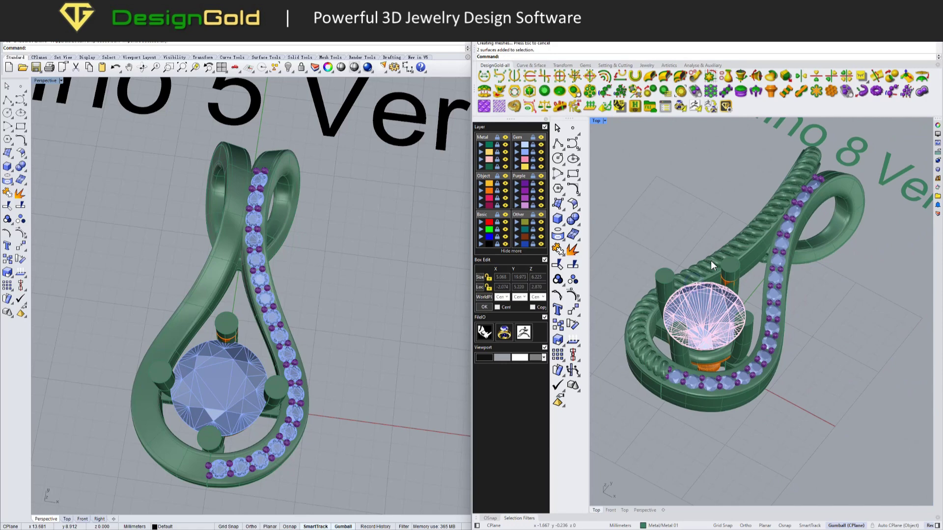
# Copy the rope to the clipboard and paste it onto the Rhino 5 pendant.
pyautogui.click(710, 259)
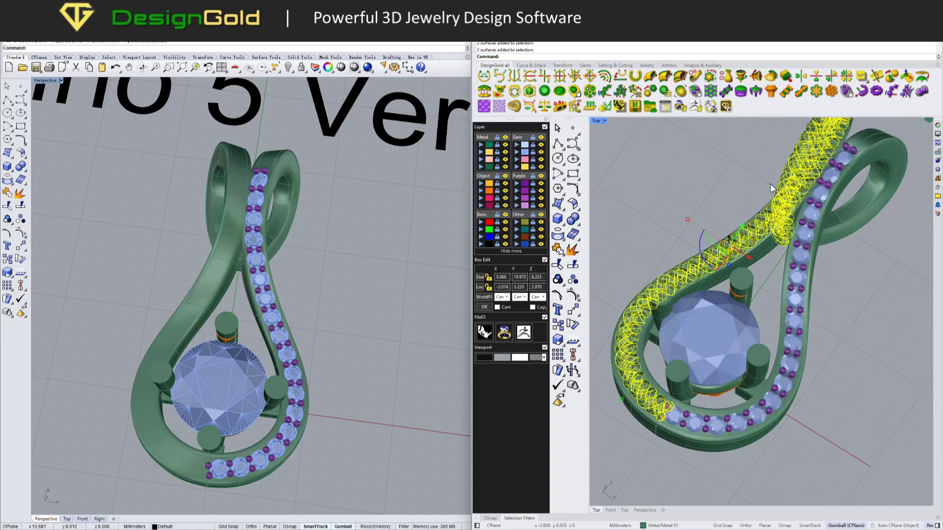
pyautogui.click(619, 106)
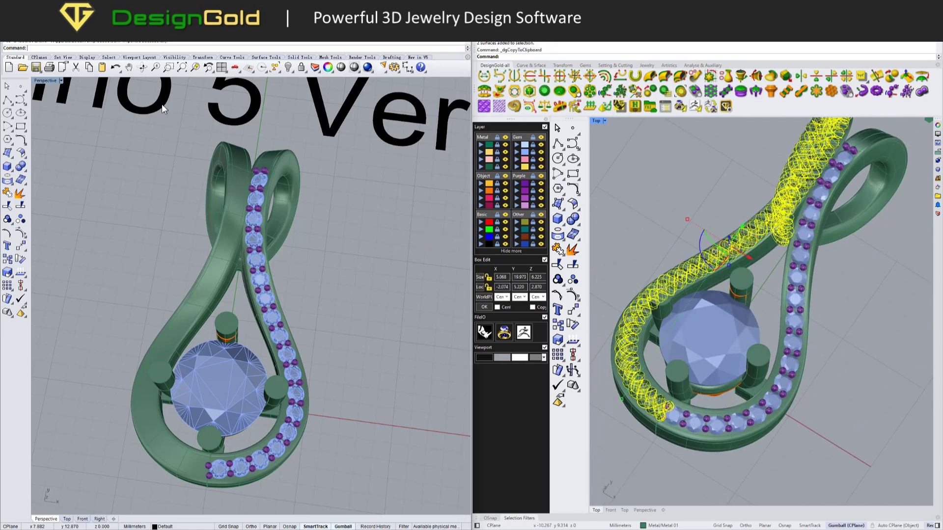
pyautogui.click(102, 68)
pyautogui.moveTo(342, 305)
pyautogui.mouseDown(button='right')
pyautogui.moveTo(266, 273)
pyautogui.moveTo(349, 247)
pyautogui.moveTo(332, 223)
pyautogui.mouseUp(button='right')
pyautogui.click(697, 207)
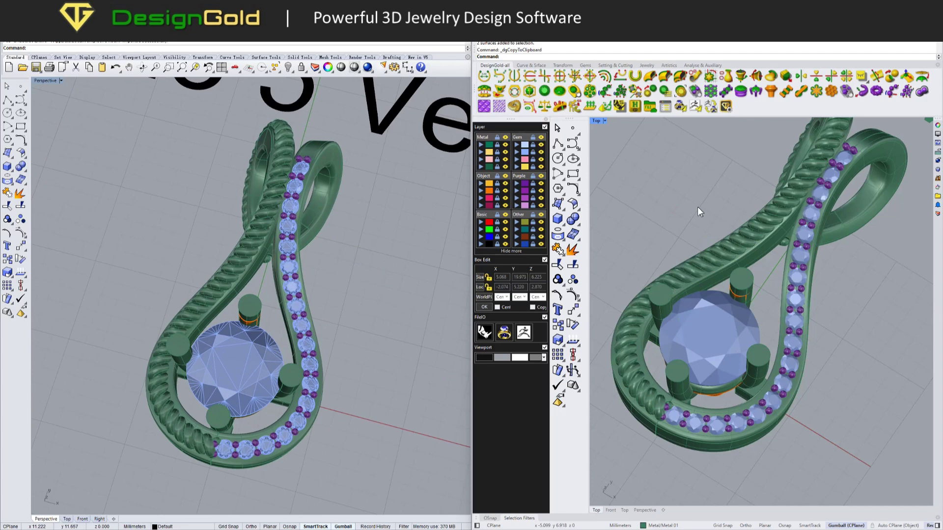
# Generate cutters beneath the selected shank gems with dgCutters.
pyautogui.moveTo(698, 207); pyautogui.dragTo(692, 219, button='right')
pyautogui.click(805, 251)
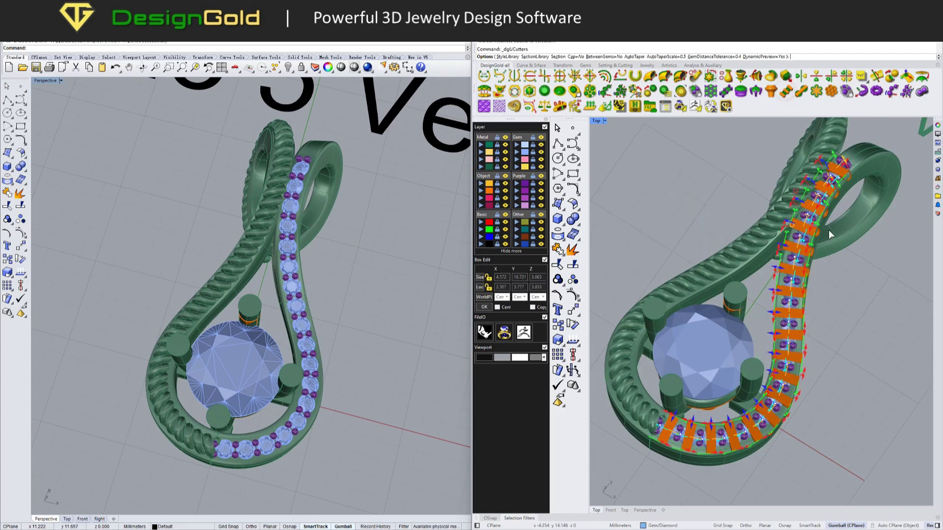
pyautogui.rightClick(826, 281)
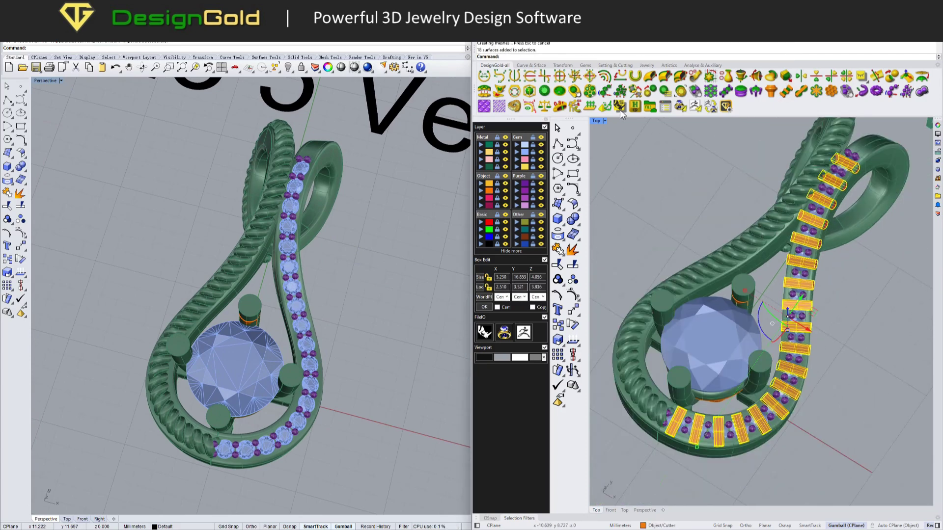
# Copy the cutters and paste them into the Rhino 5 scene.
pyautogui.click(620, 107)
pyautogui.click(366, 208)
pyautogui.hotkey('ctrl', 'v')
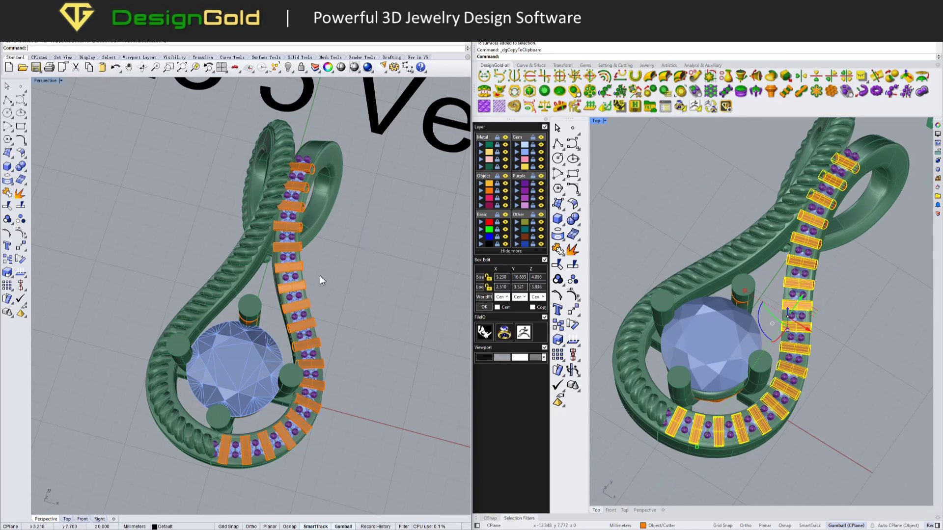
pyautogui.scroll(-3, 314, 275)
pyautogui.scroll(-3, 755, 284)
pyautogui.scroll(-2, 758, 305)
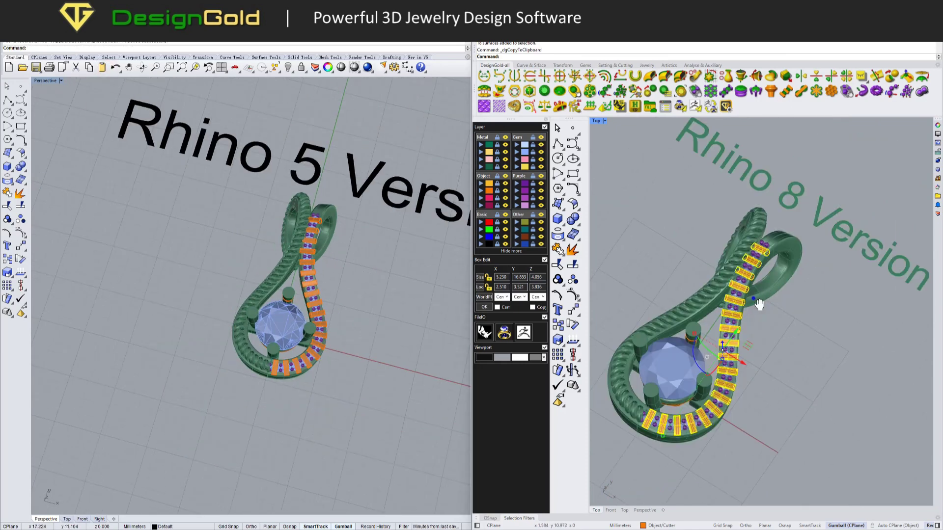